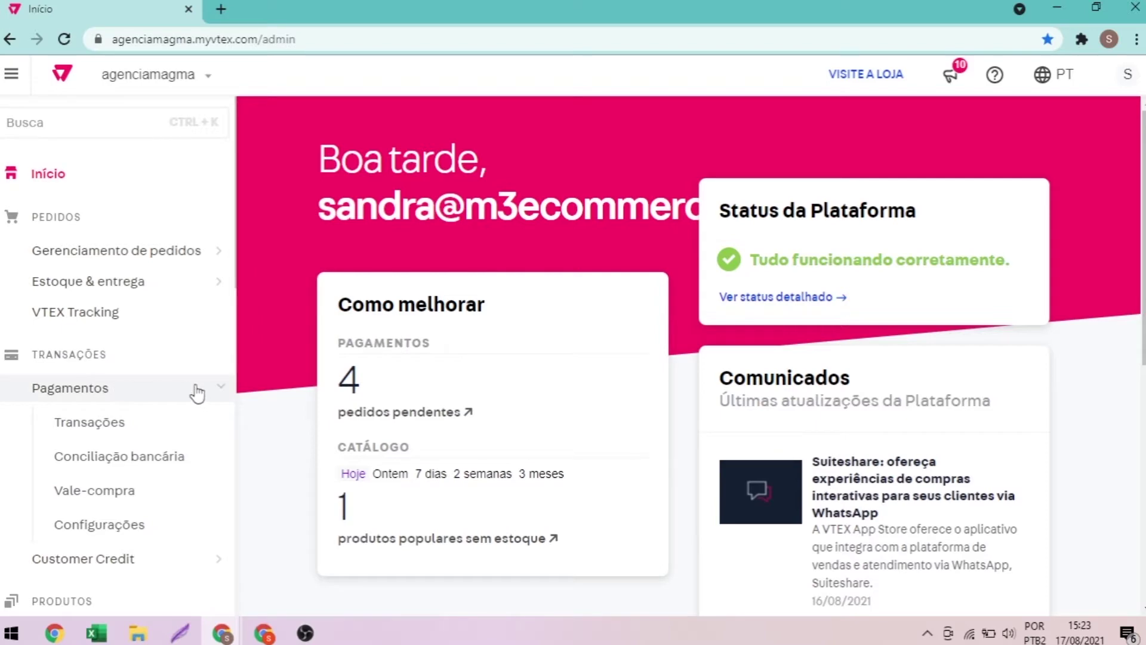
Open the gateway affiliations in the payment settings and start adding a new affiliation
left_click(181, 528)
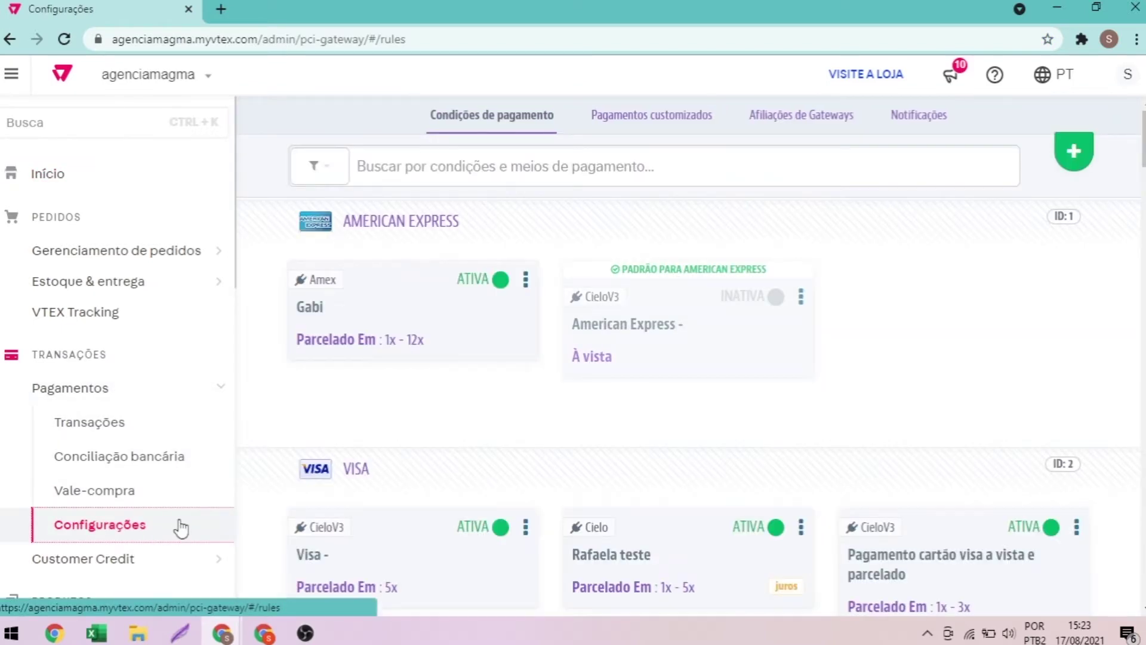
left_click(794, 117)
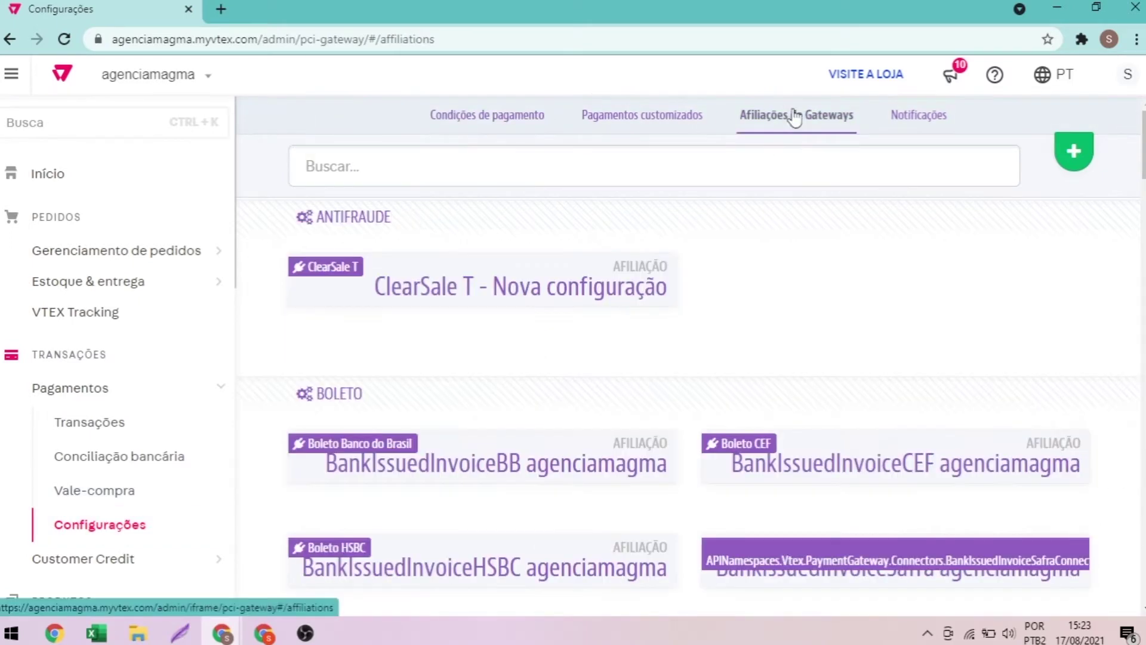
left_click(1072, 151)
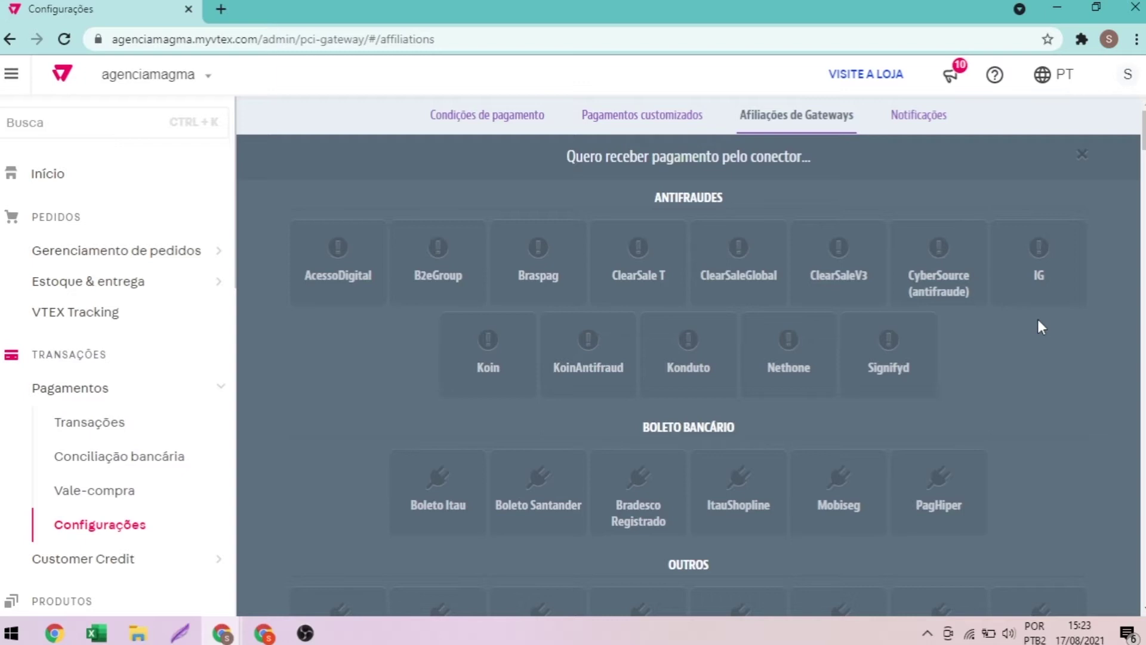
Find the CieloV3 connector by searching the page for "CIE", and open its new affiliation configuration
scroll(1038, 320, "down", 2)
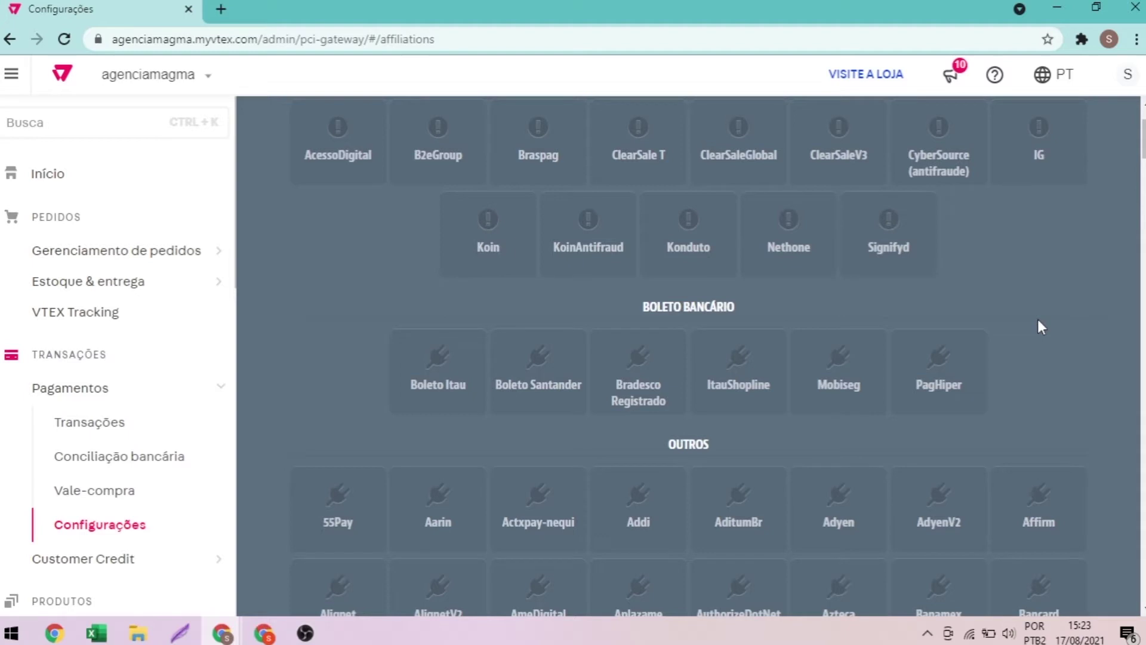
scroll(1039, 322, "down", 2)
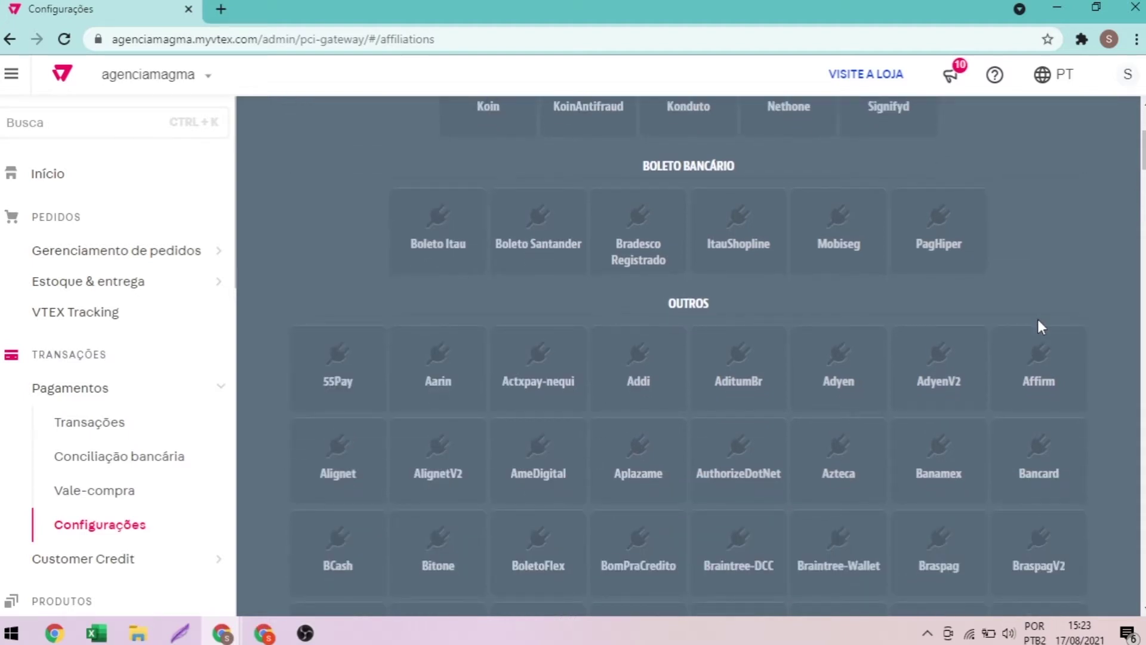
key("ctrl+f")
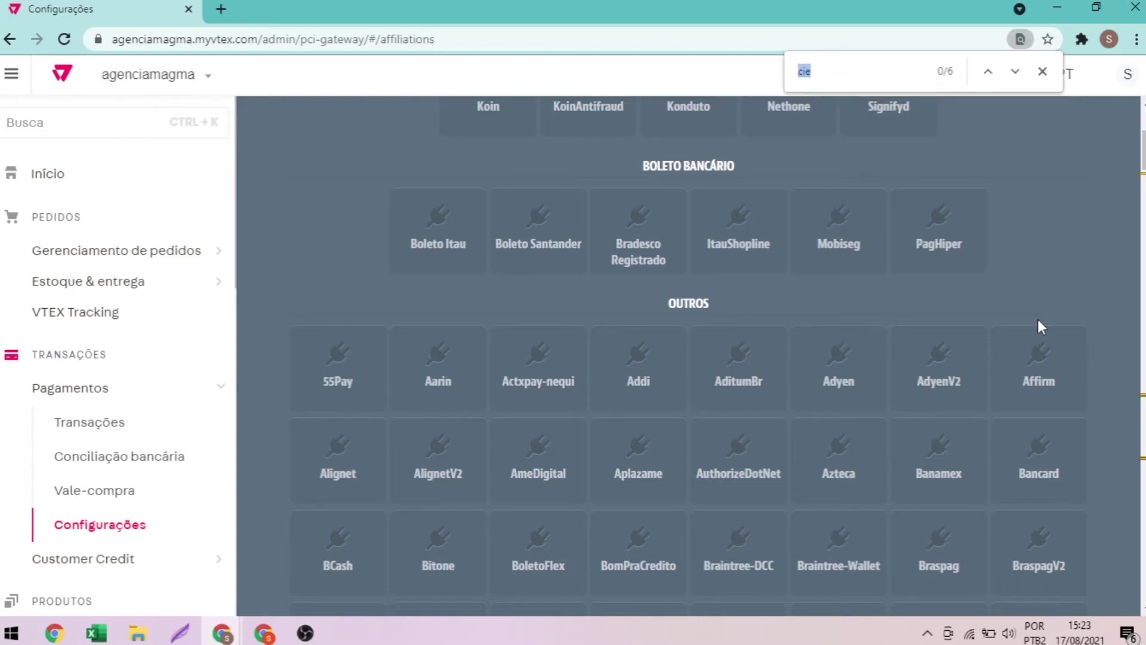
type("l")
key("BackSpace")
type("cie")
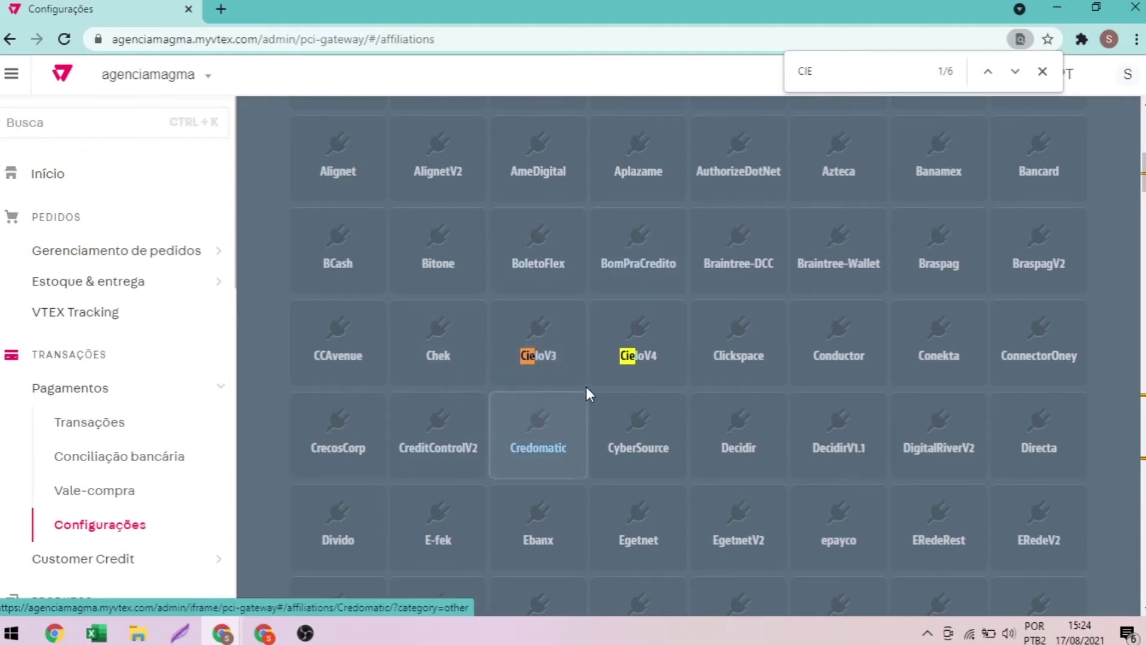
left_click(561, 363)
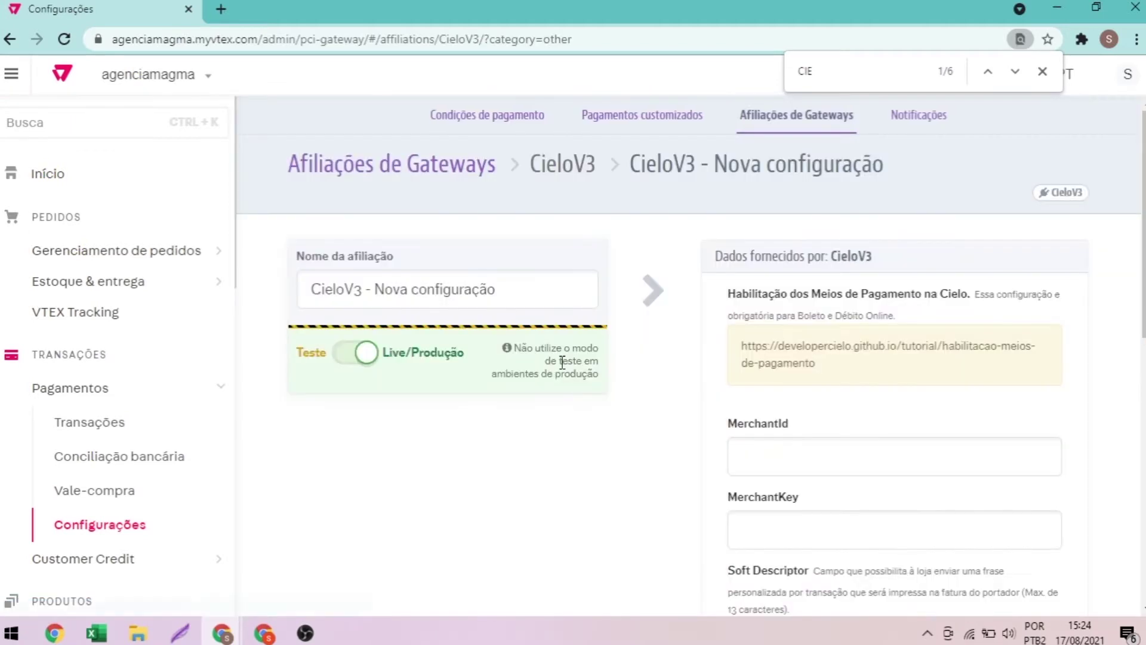
left_click(1043, 71)
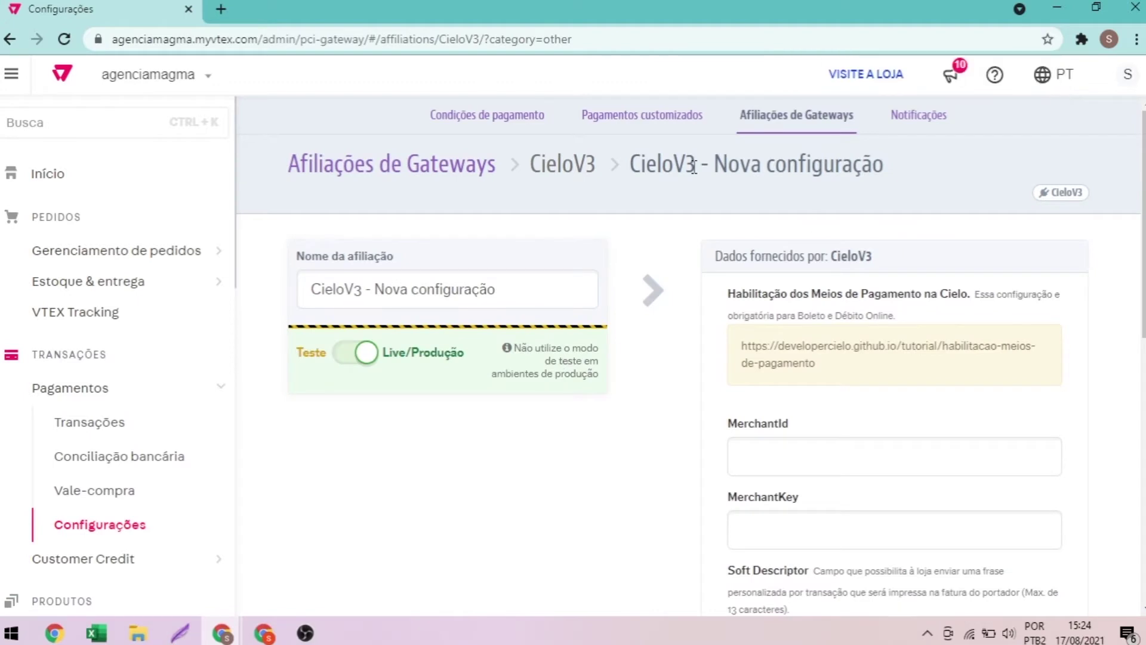
Review the CieloV3 affiliation form, including its name, test or production mode, MerchantId, MerchantKey, Soft Descriptor, provider and capture settings
scroll(467, 280, "down", 1)
scroll(466, 281, "down", 1)
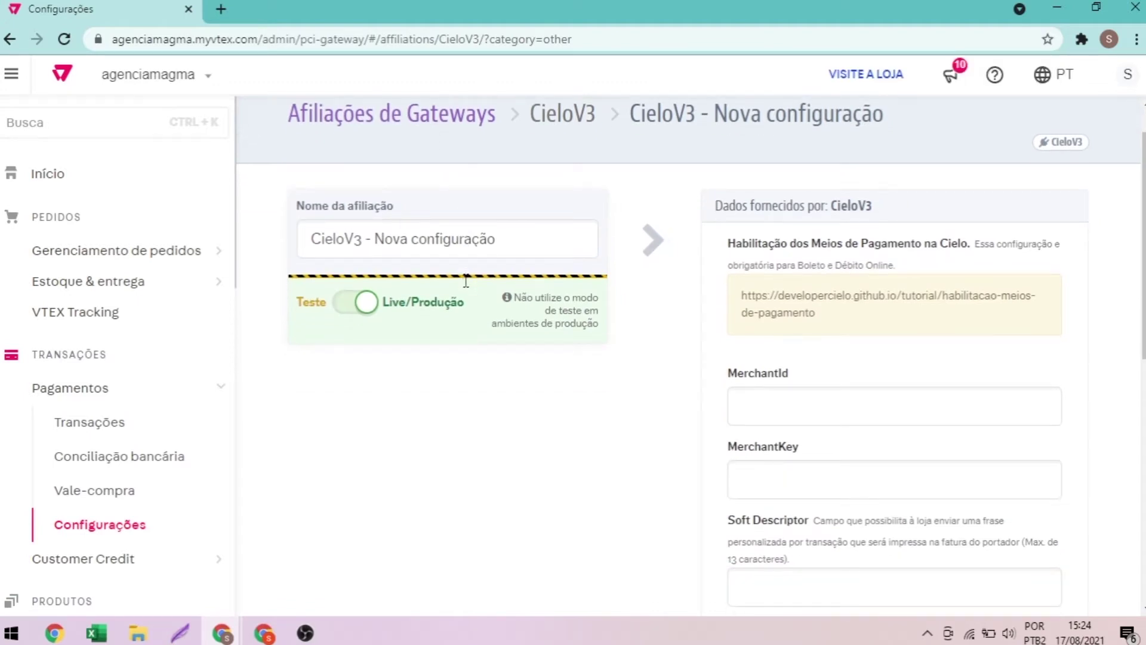
scroll(466, 280, "up", 1)
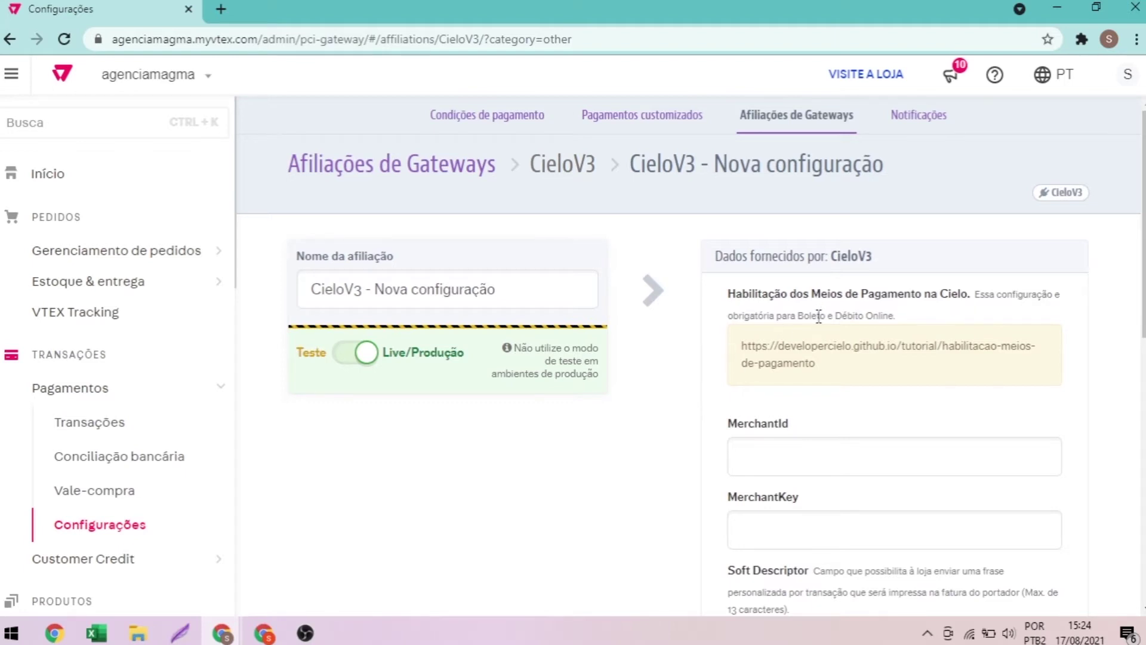
scroll(819, 316, "down", 3)
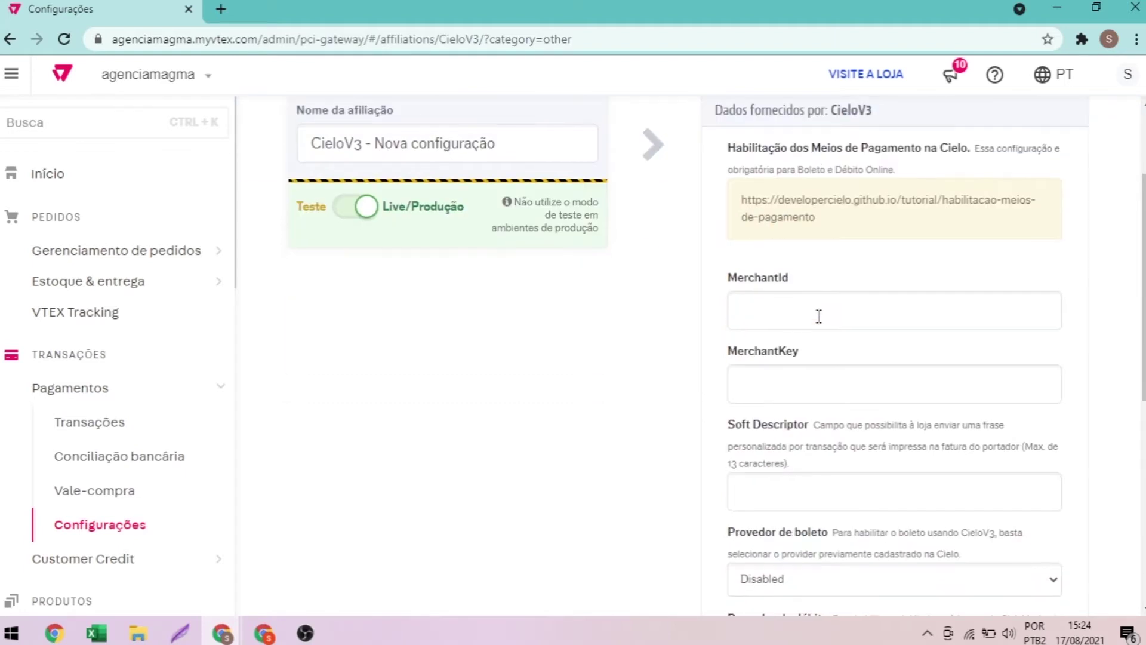
scroll(818, 316, "up", 1)
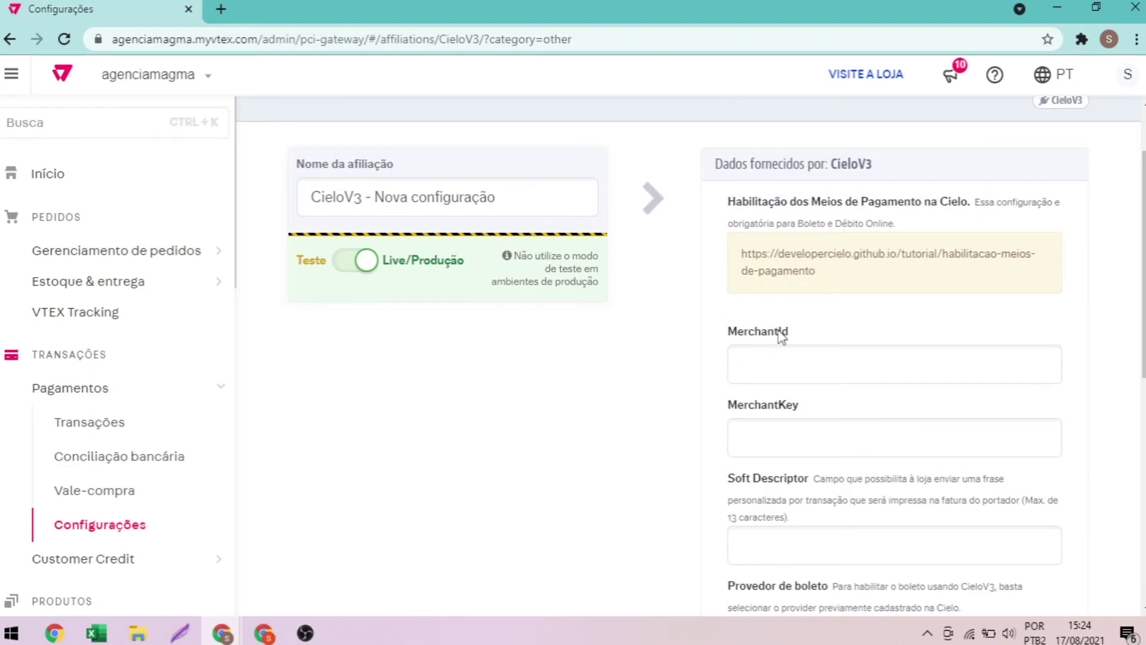
scroll(779, 329, "down", 2)
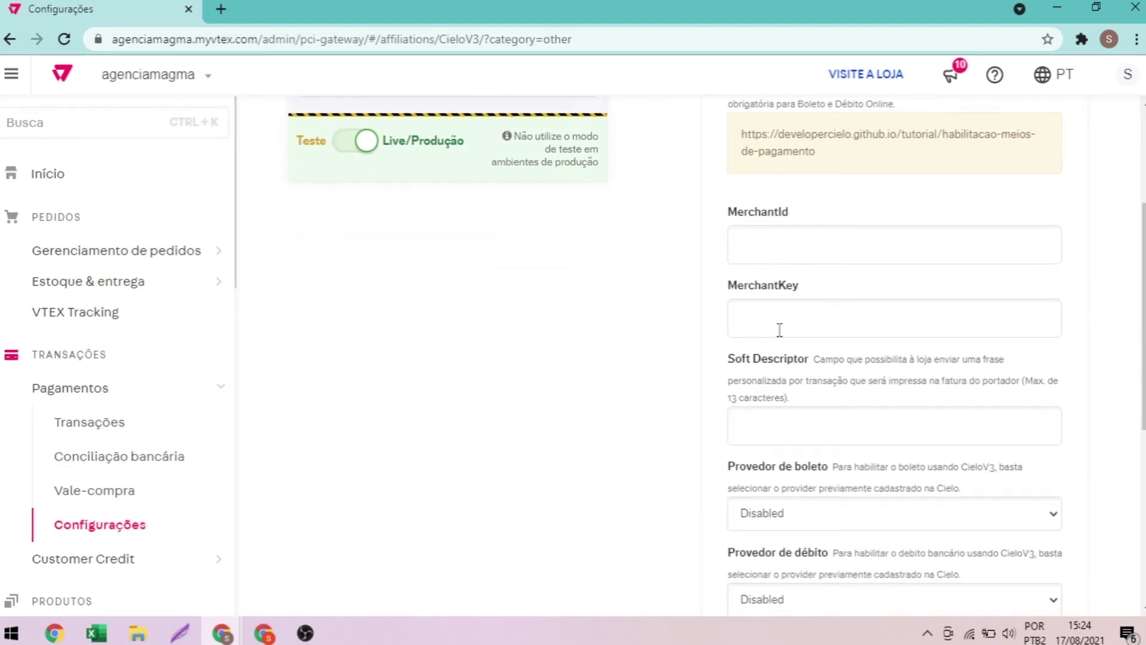
scroll(779, 330, "up", 1)
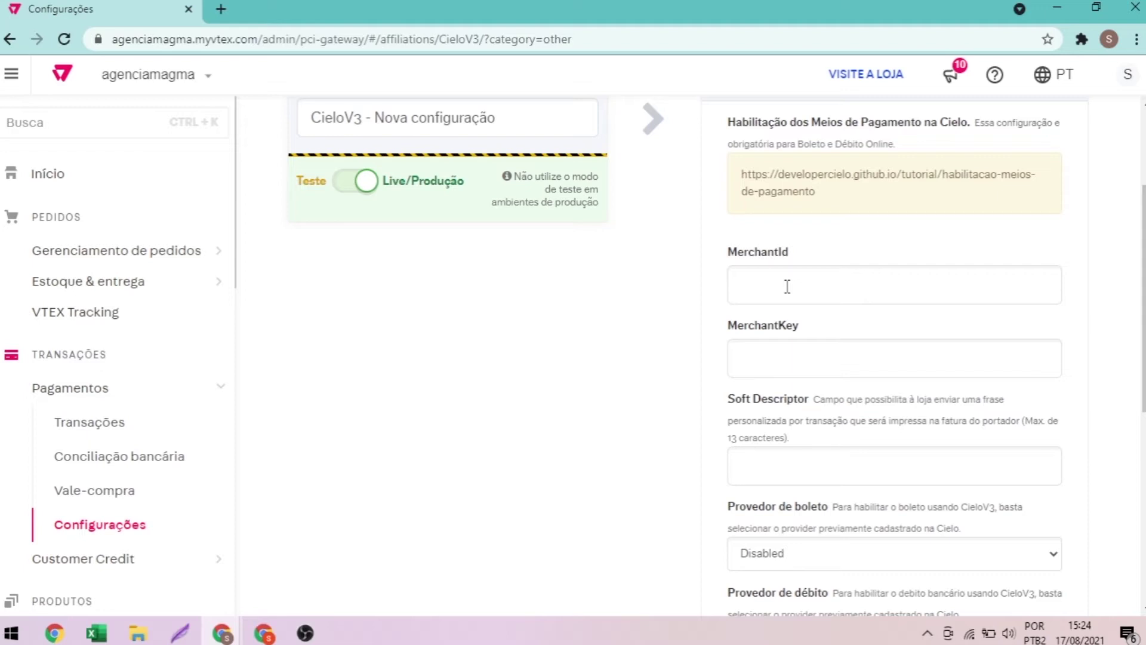
scroll(788, 286, "down", 4)
scroll(786, 286, "up", 3)
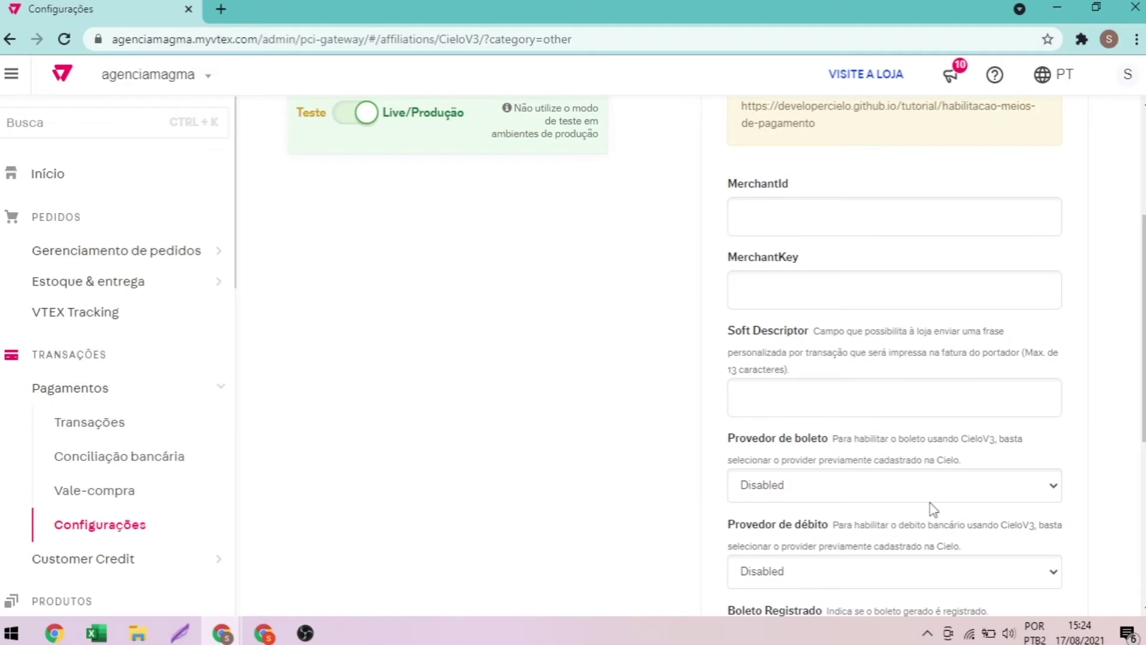
scroll(929, 507, "down", 5)
scroll(931, 510, "up", 8)
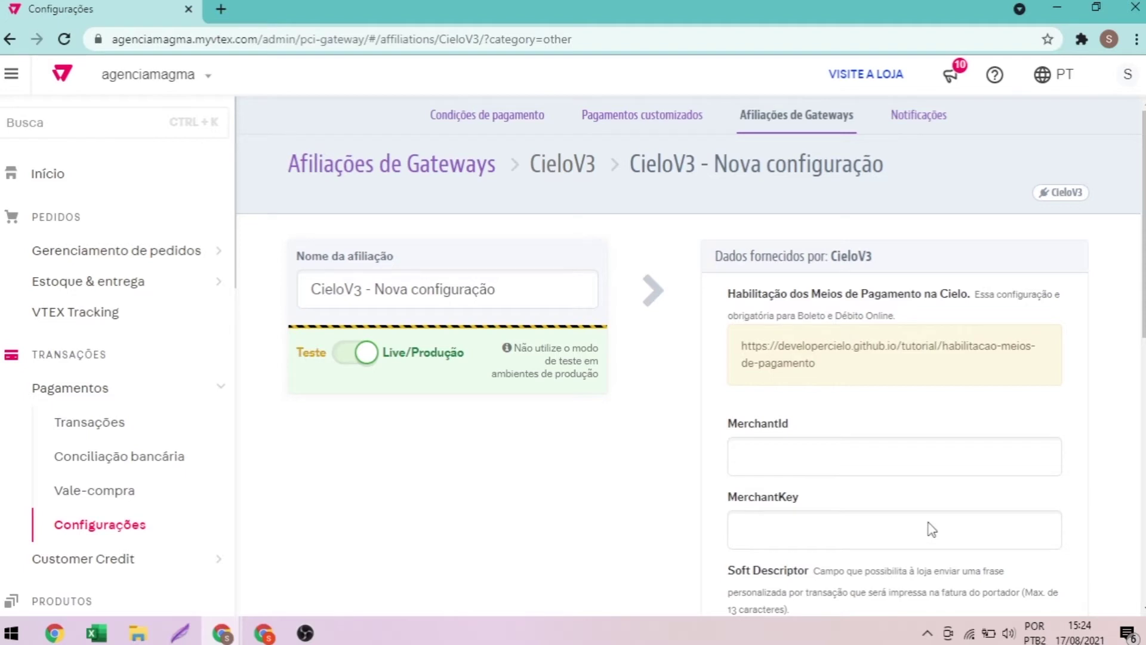
scroll(932, 529, "down", 2)
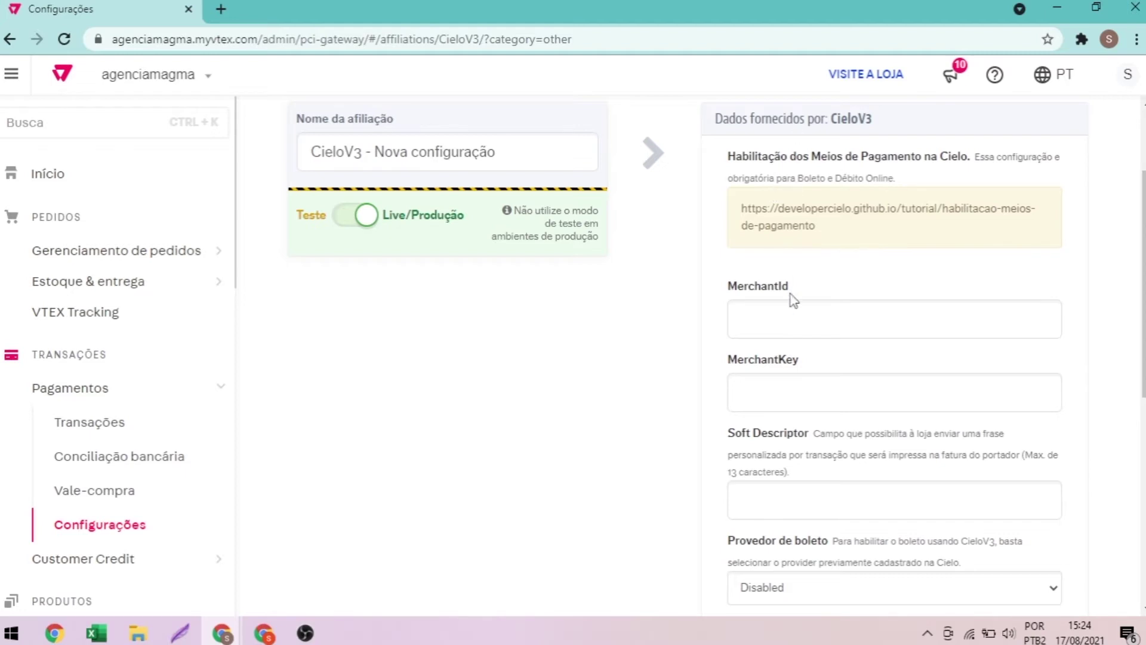
scroll(809, 389, "up", 2)
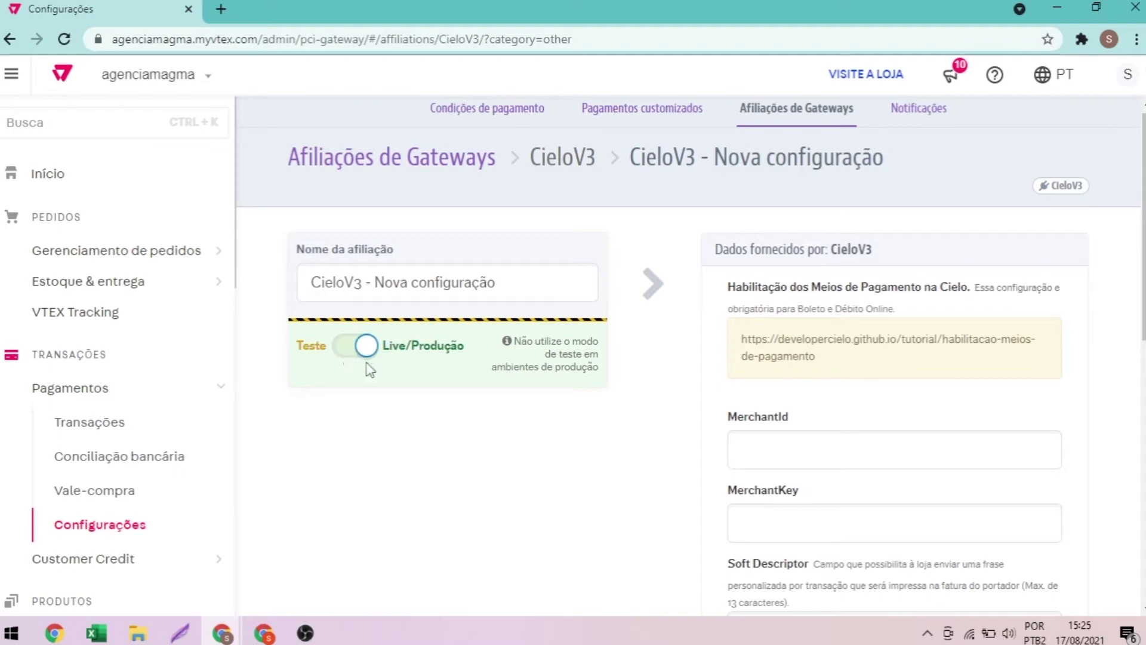
scroll(375, 370, "down", 10)
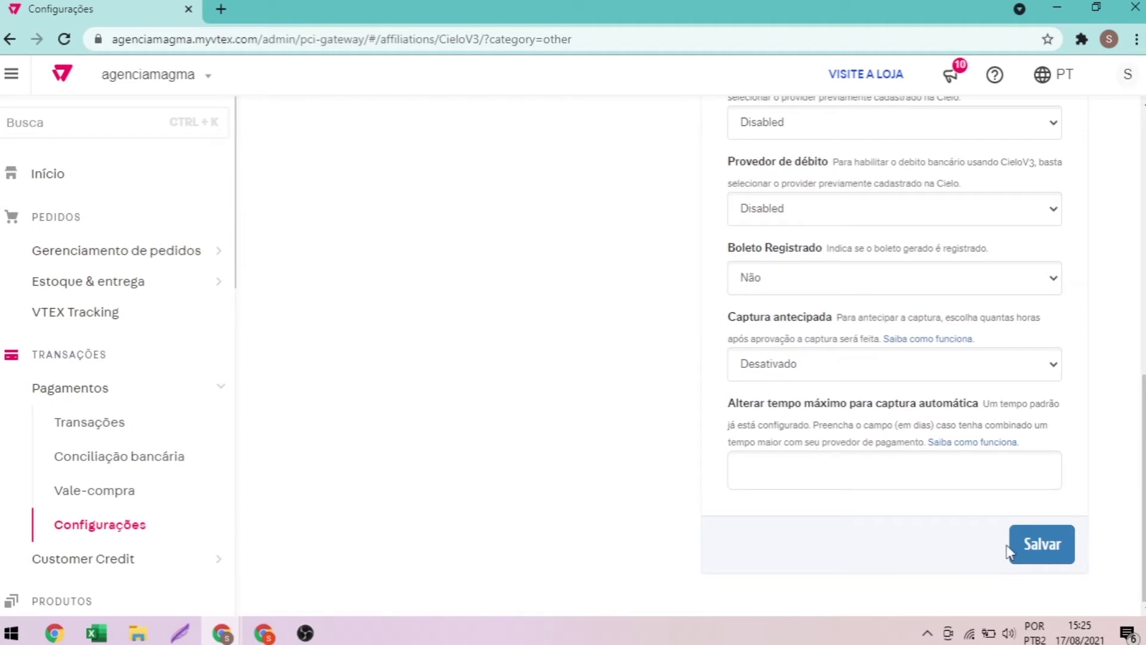
scroll(495, 382, "up", 10)
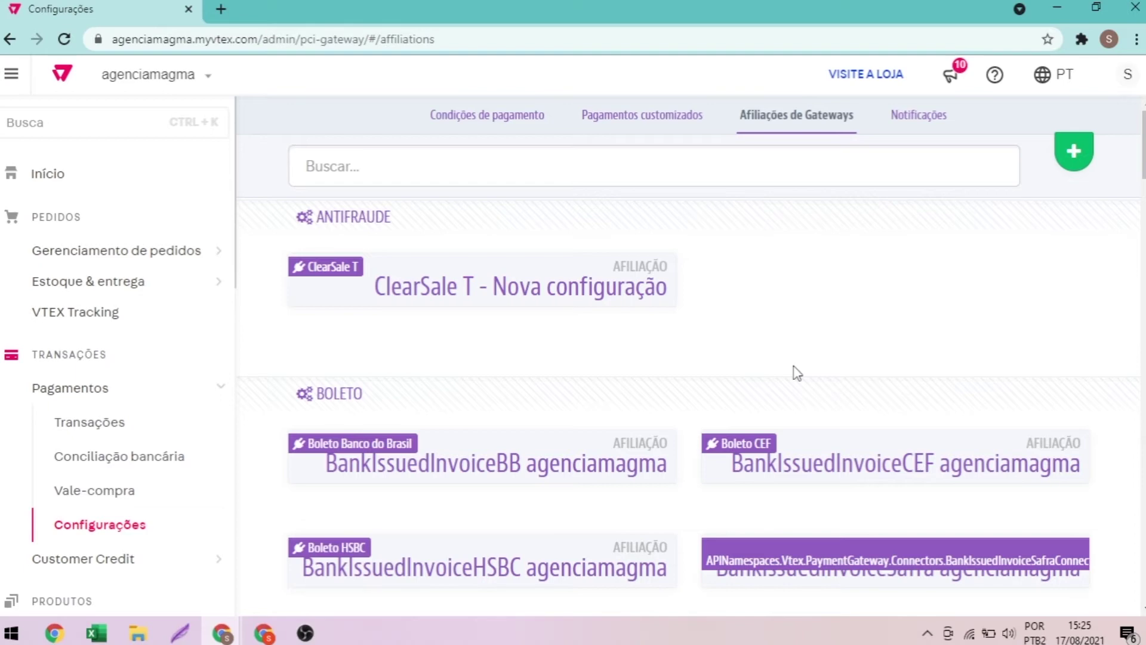
Go to the payment conditions and add a new condition for Visa credit cards
left_click(511, 118)
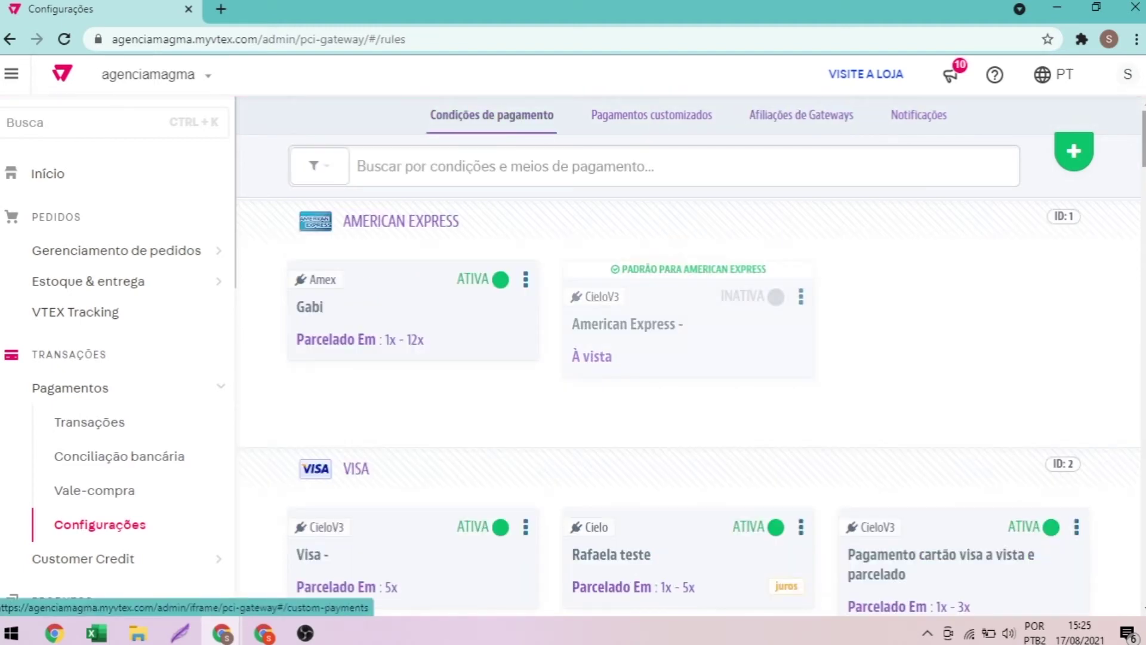
left_click(1075, 154)
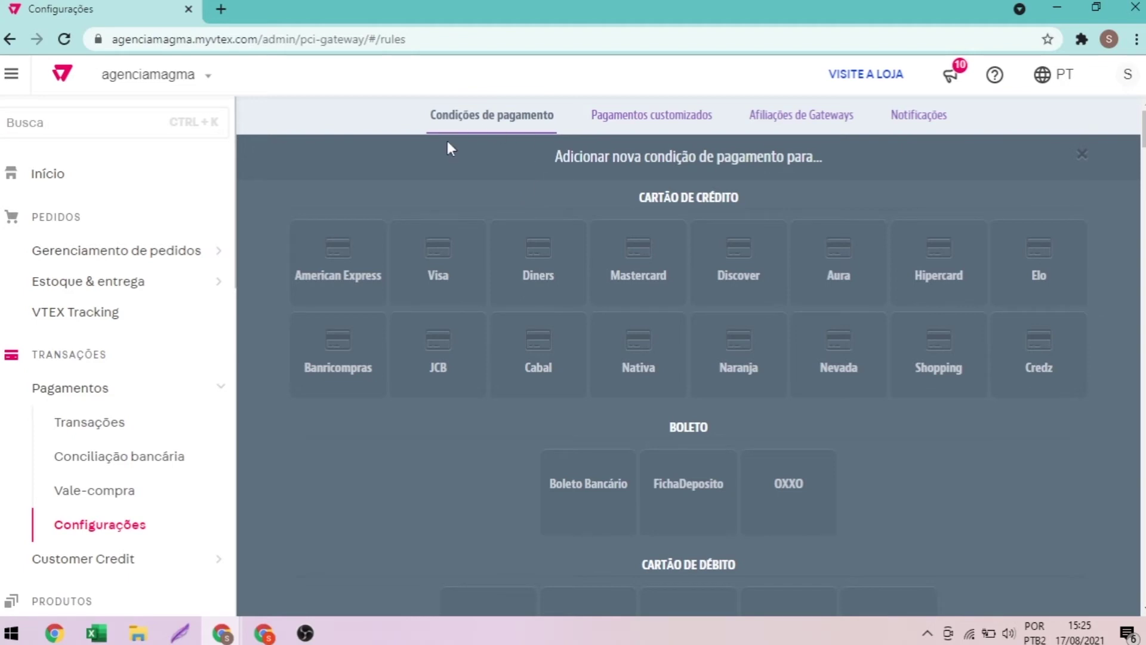
left_click(465, 296)
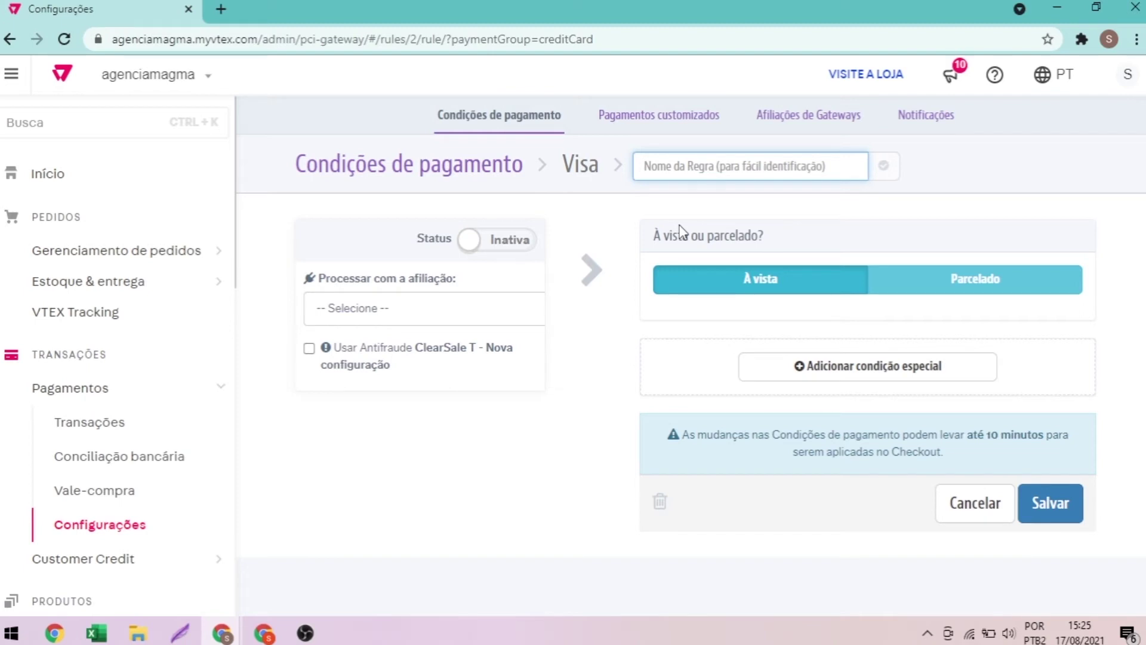
Name the Visa rule "Pagamento visa a vista e parcelado"
type("P6i00")
key("BackSpace")
key("BackSpace")
key("BackSpace")
key("BackSpace")
type("agam")
key("BackSpace")
type("mento visa a")
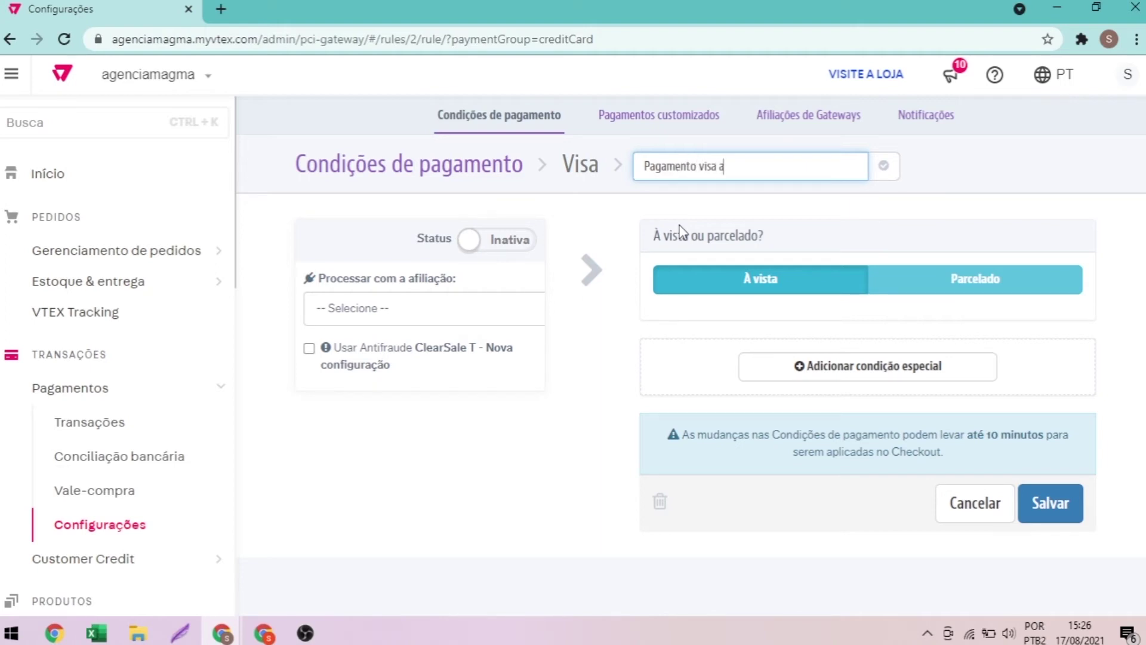
type(" vista e parcelado")
Set the rule's status to Ativa and process it with the "CieloV3 - Nova configuração" affiliation
left_click(468, 246)
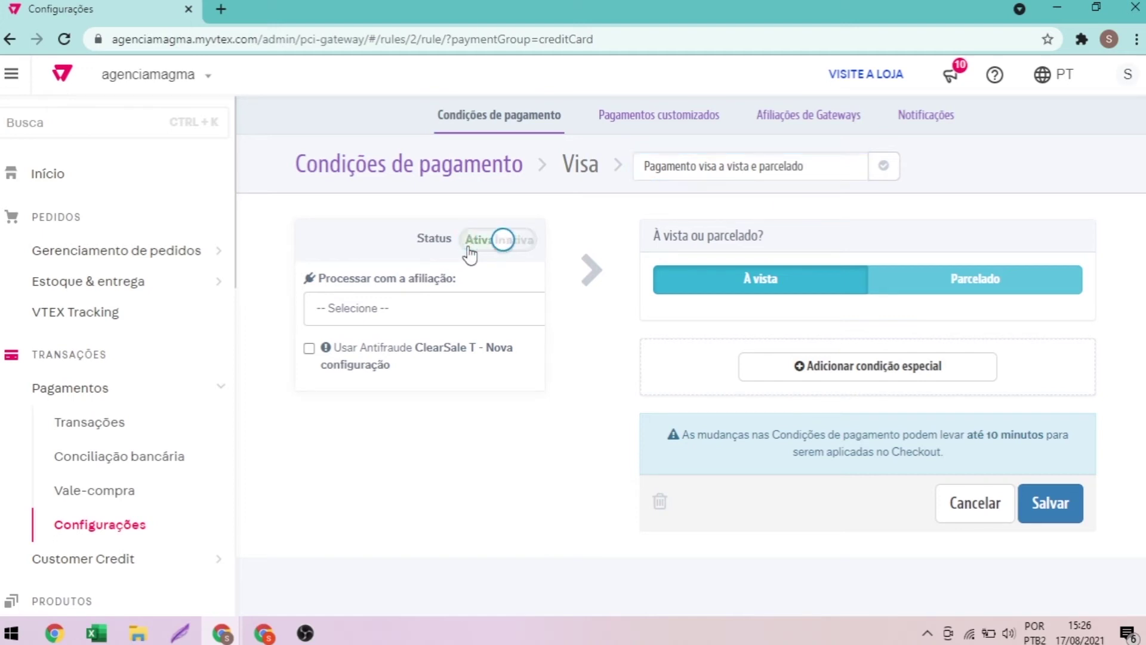
left_click(416, 309)
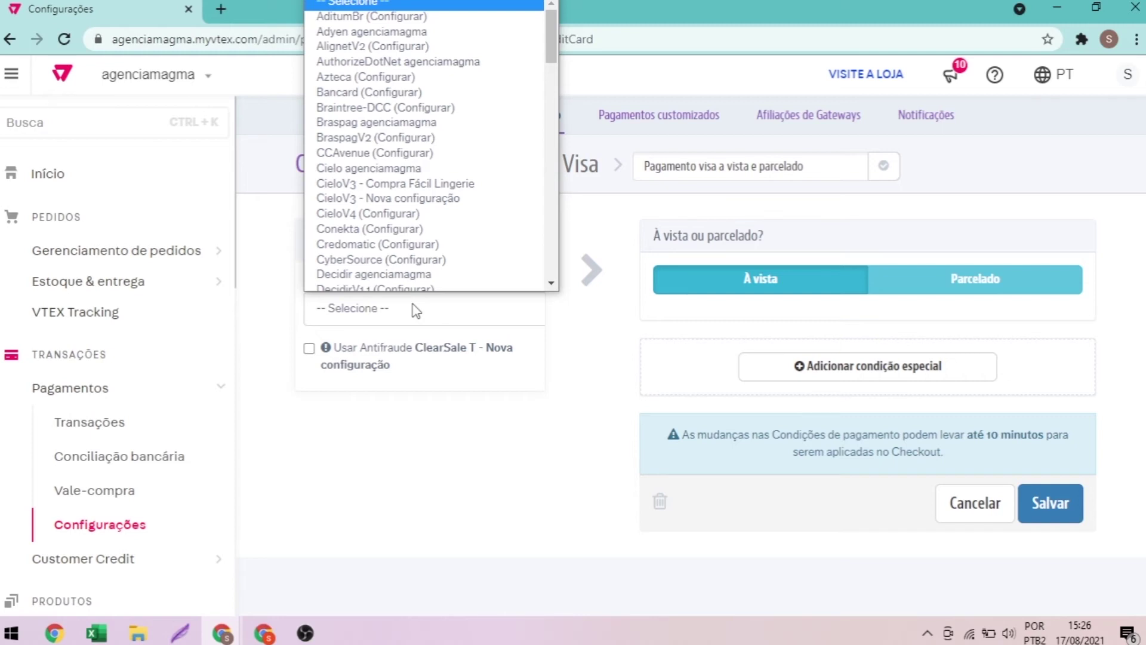
left_click(368, 193)
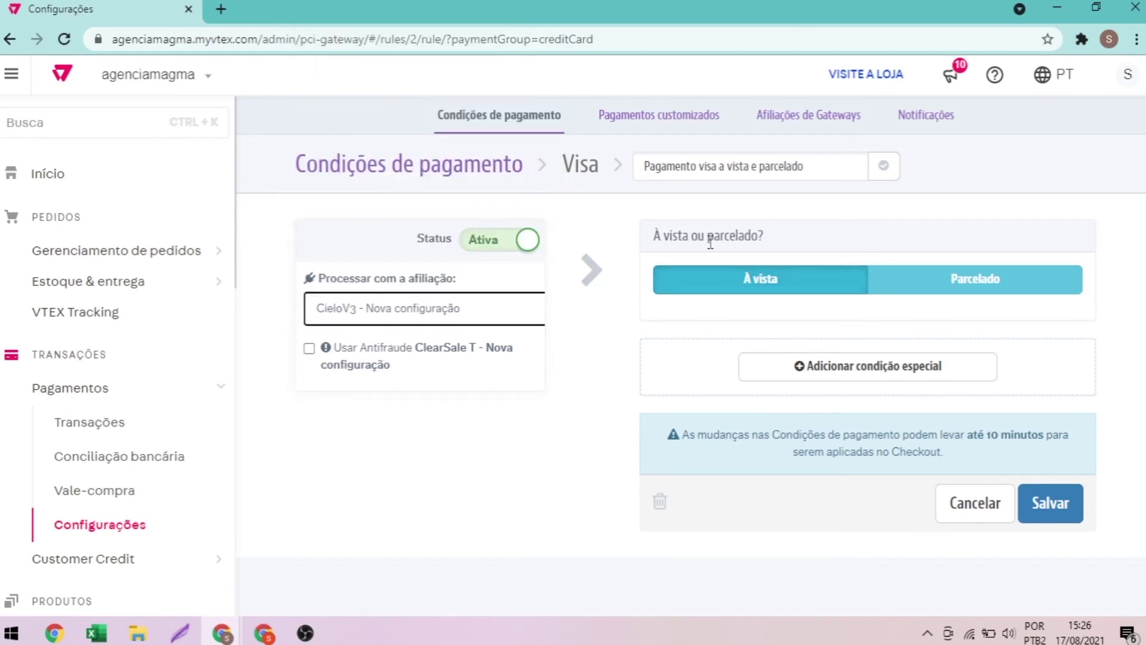
Switch the Visa condition to installment payment (Parcelado)
left_click(959, 279)
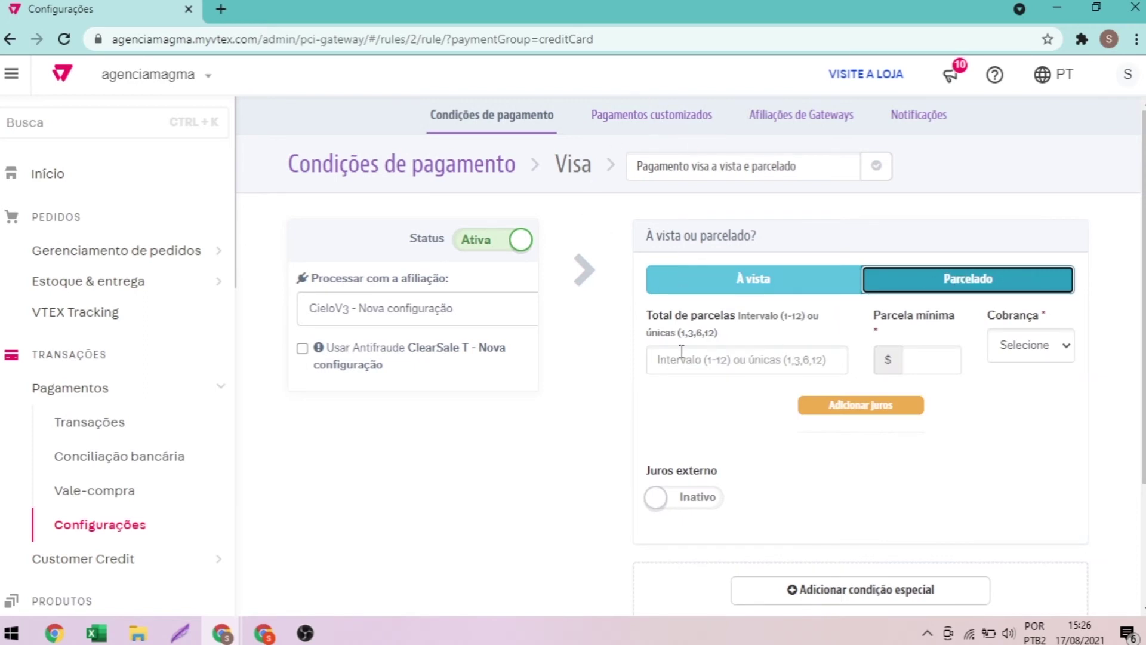
left_click(755, 351)
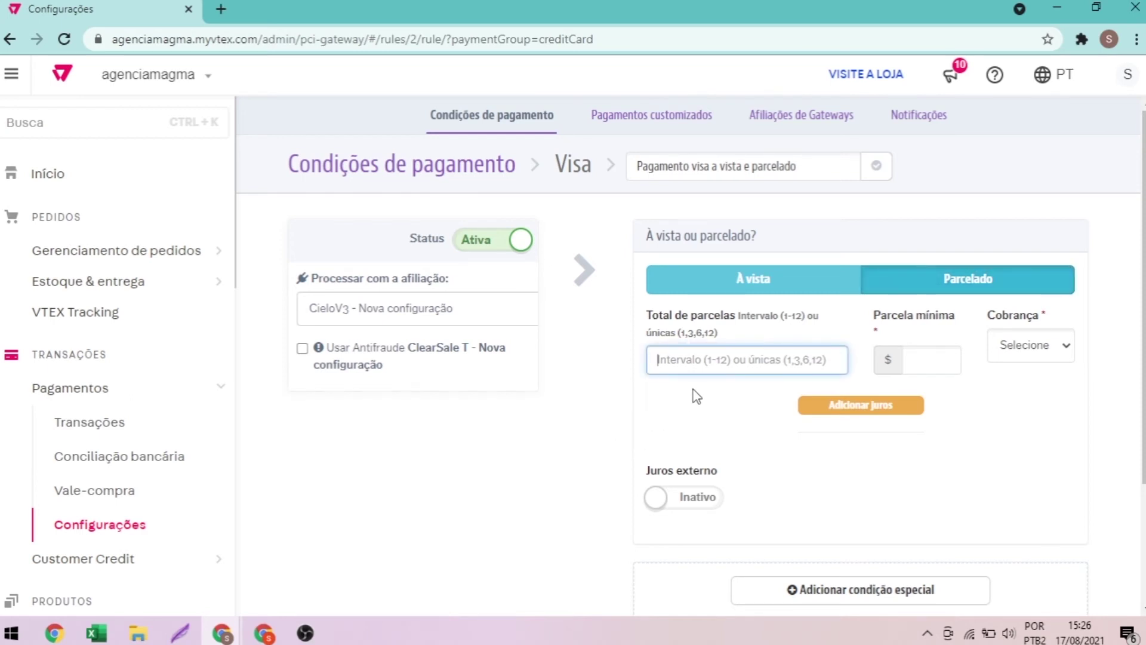
type("1")
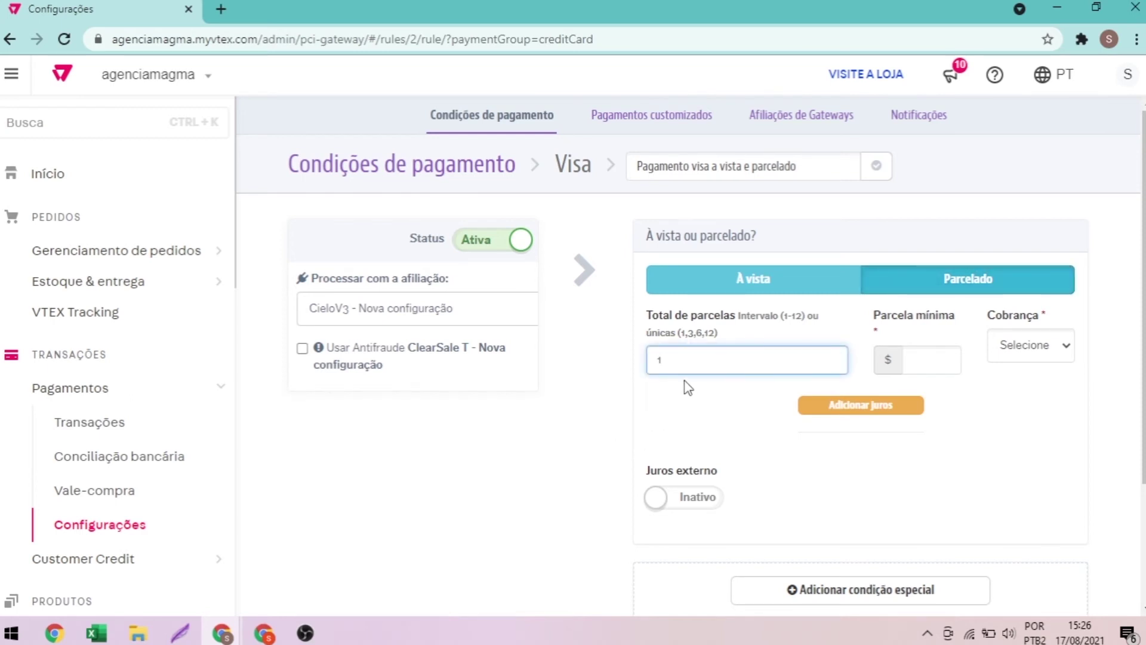
type("-12")
key("BackSpace")
key("BackSpace")
key("BackSpace")
key("BackSpace")
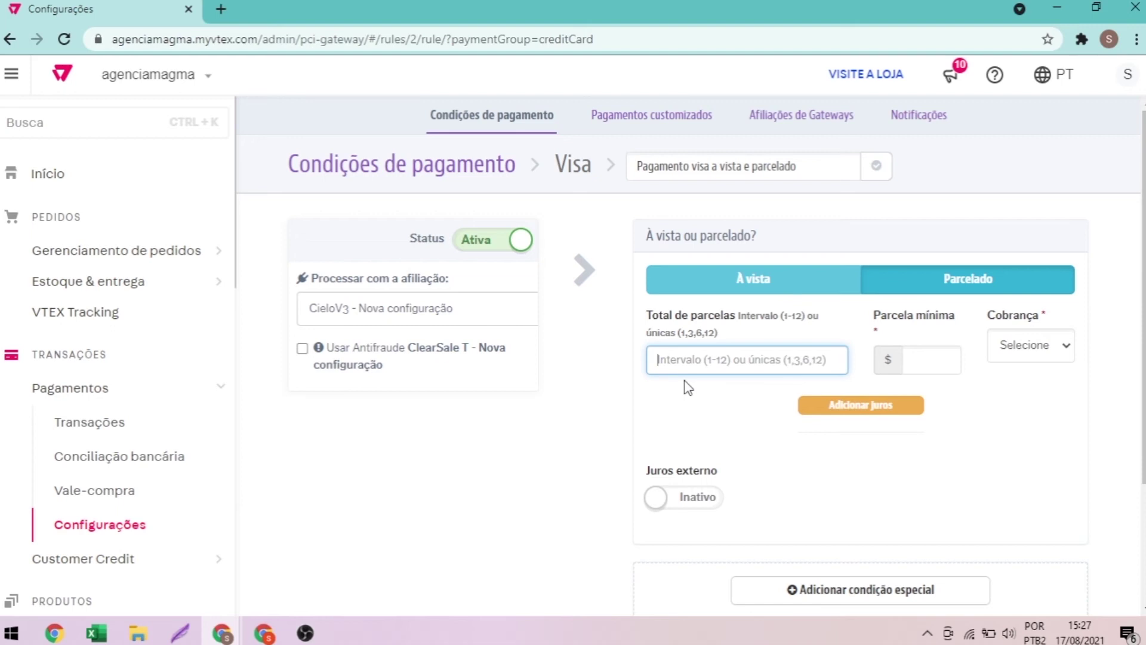
Set the total installments to 1,2,3 and the minimum installment to 150,00
type("1")
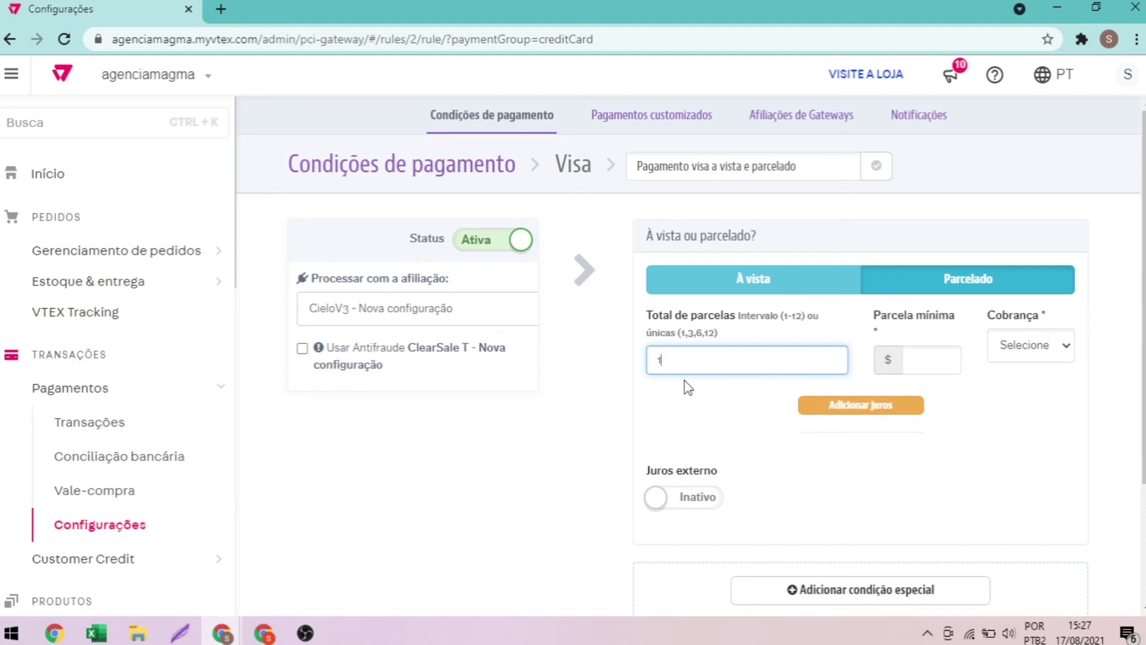
type(",2,3")
left_click(921, 359)
type("1")
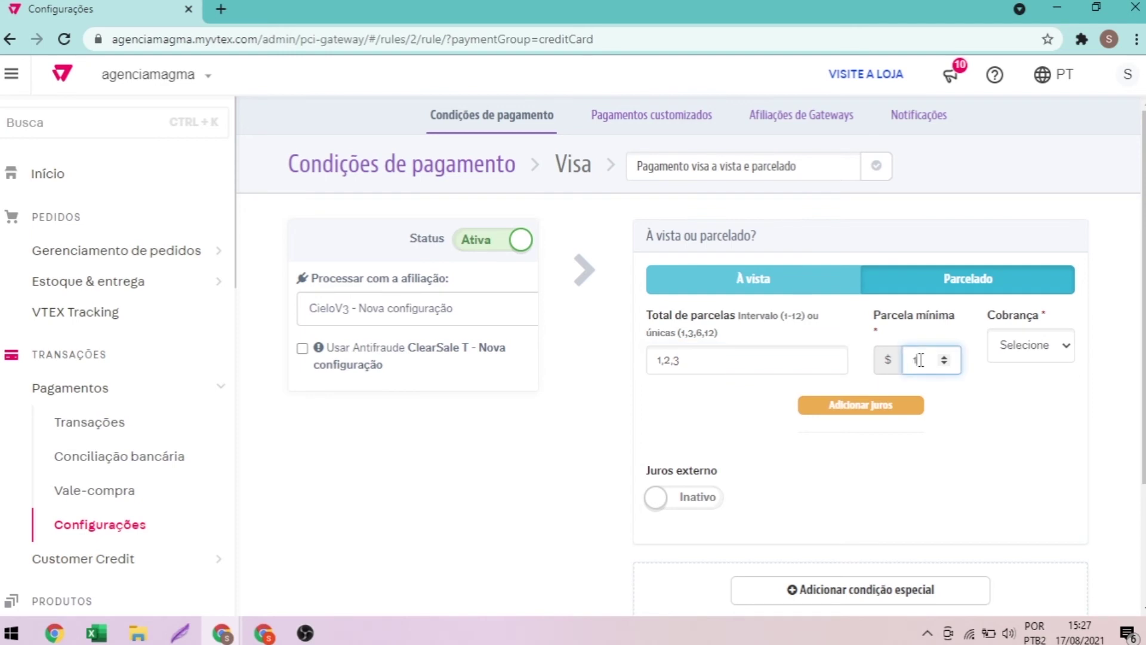
type("50,00")
Set the Visa condition's billing time (Cobrança) to Fim do período
left_click(1069, 349)
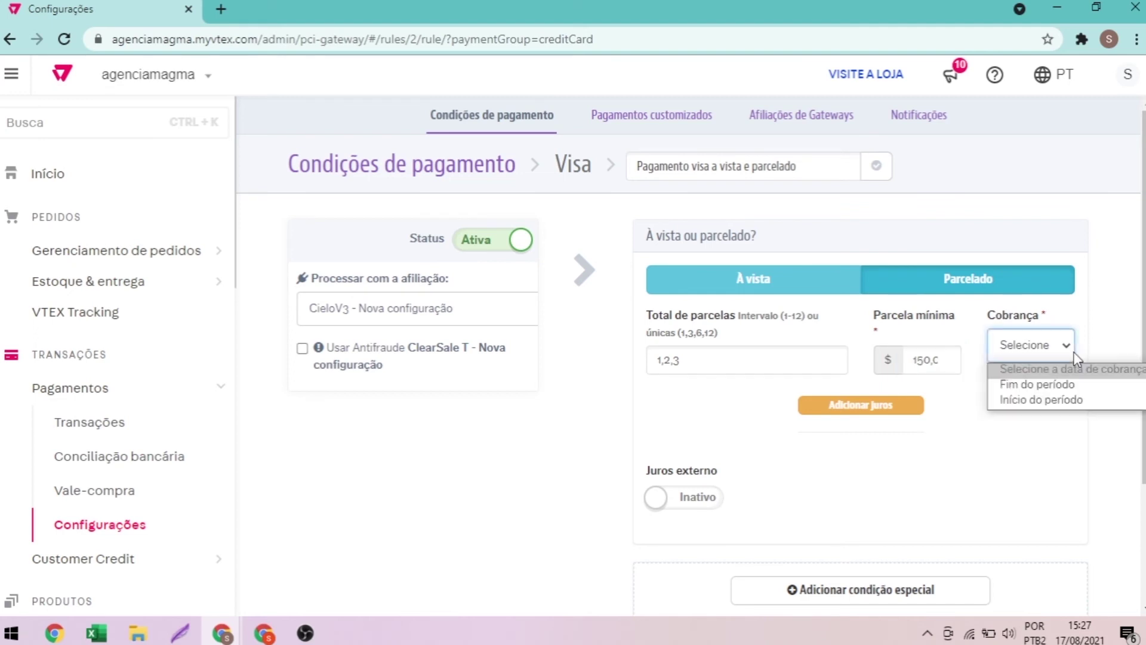
left_click(1063, 385)
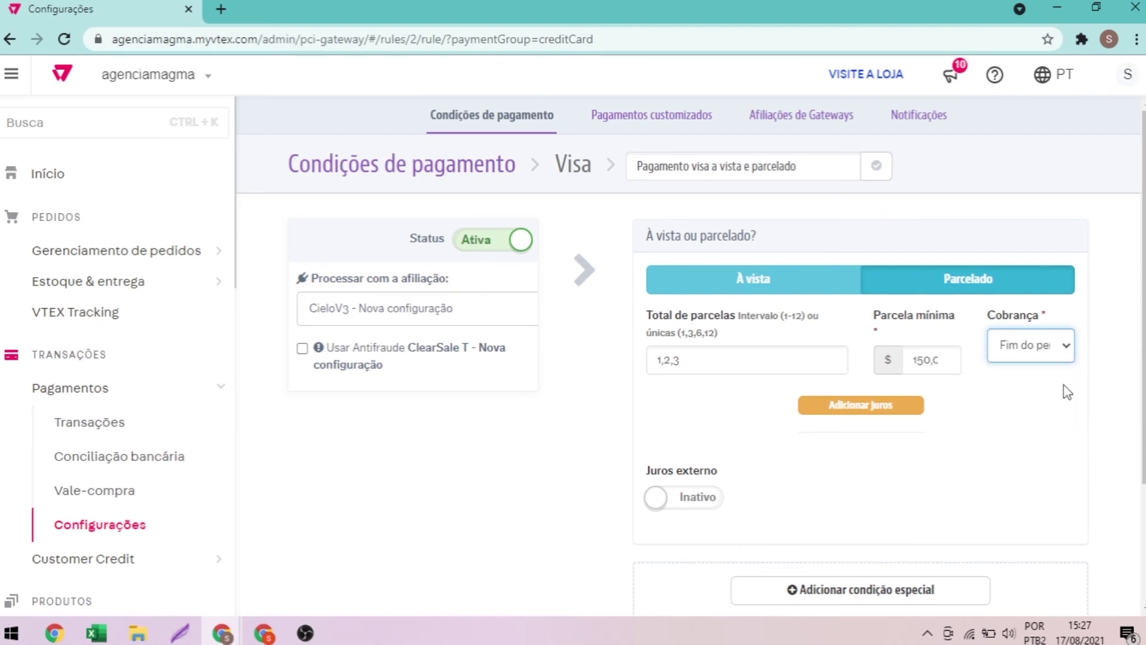
Add the interest fields for the Visa installments and remove all the interest entries again
left_click(881, 406)
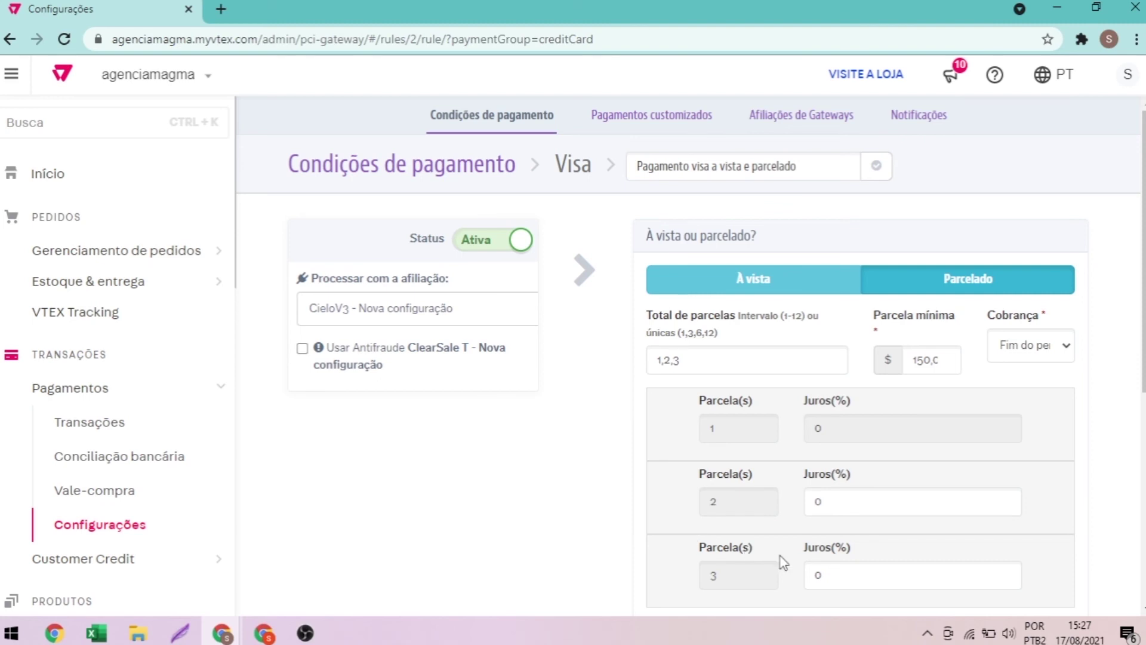
scroll(776, 557, "down", 1)
left_click(844, 512)
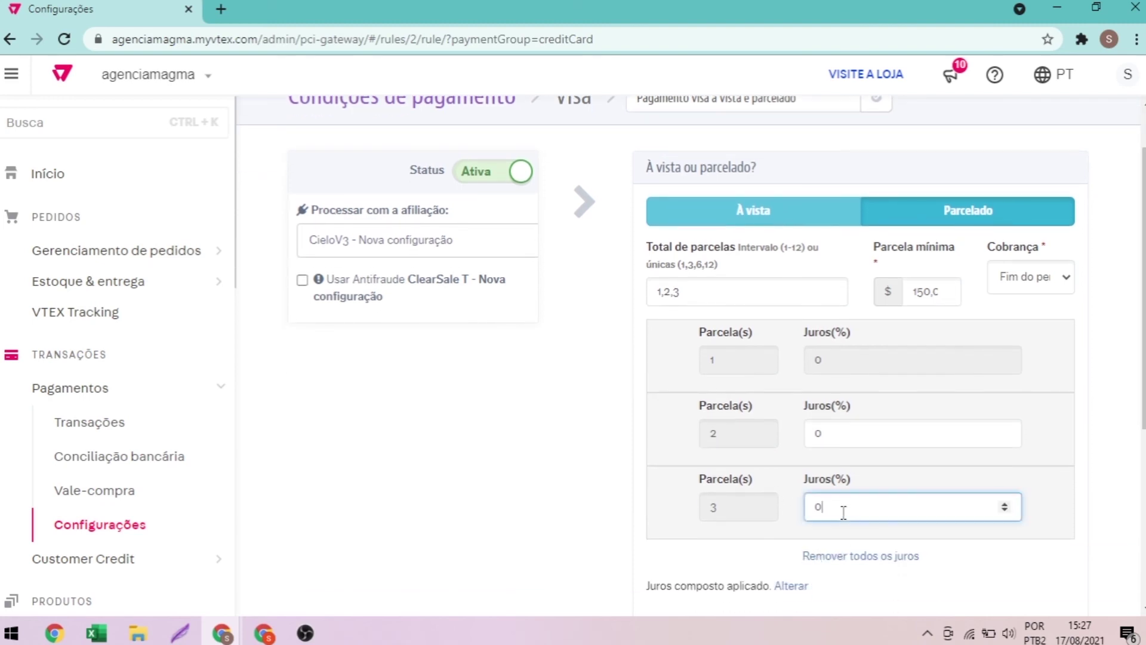
left_click(855, 558)
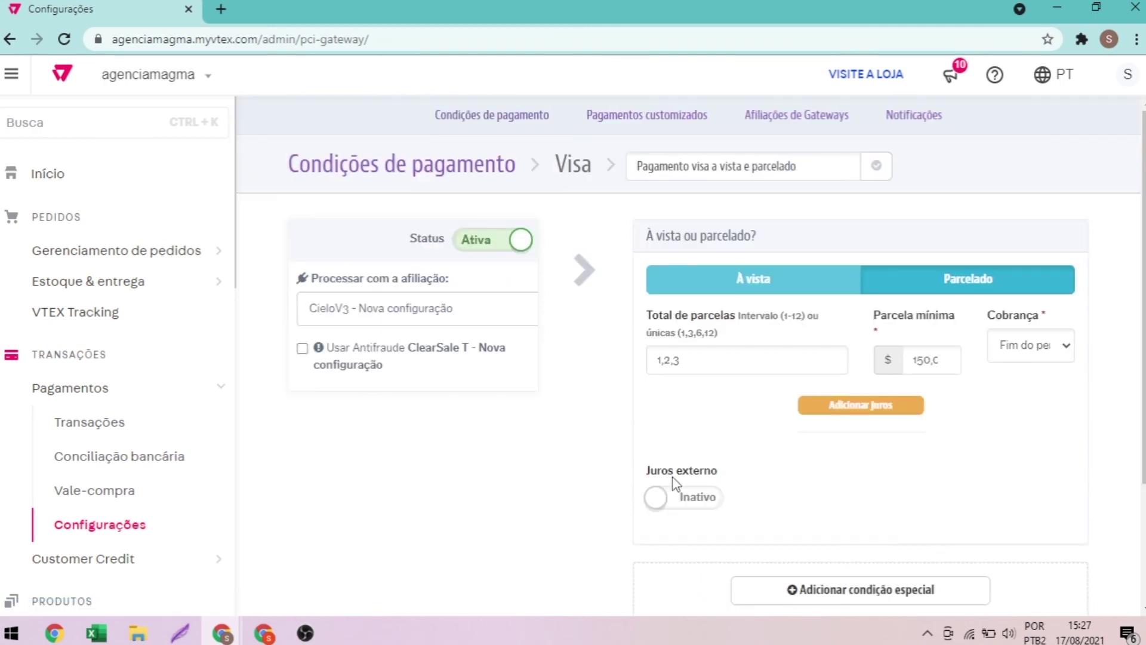
Activate external interest (Juros externo) for the Visa installments and save the payment condition
left_click(664, 509)
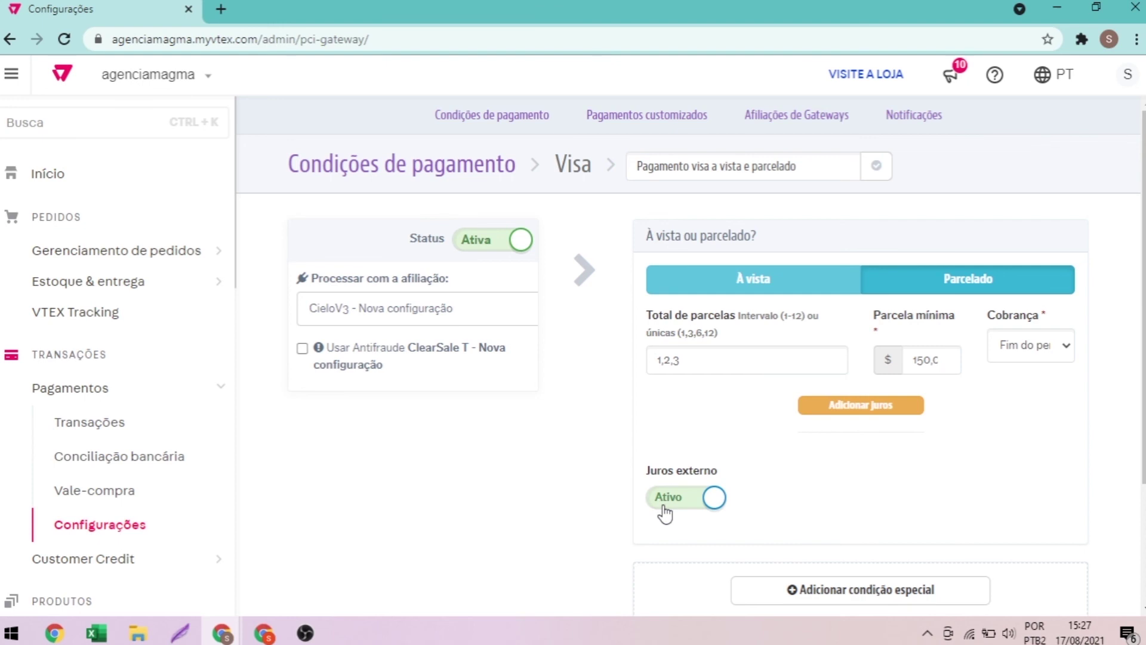
scroll(663, 511, "down", 1)
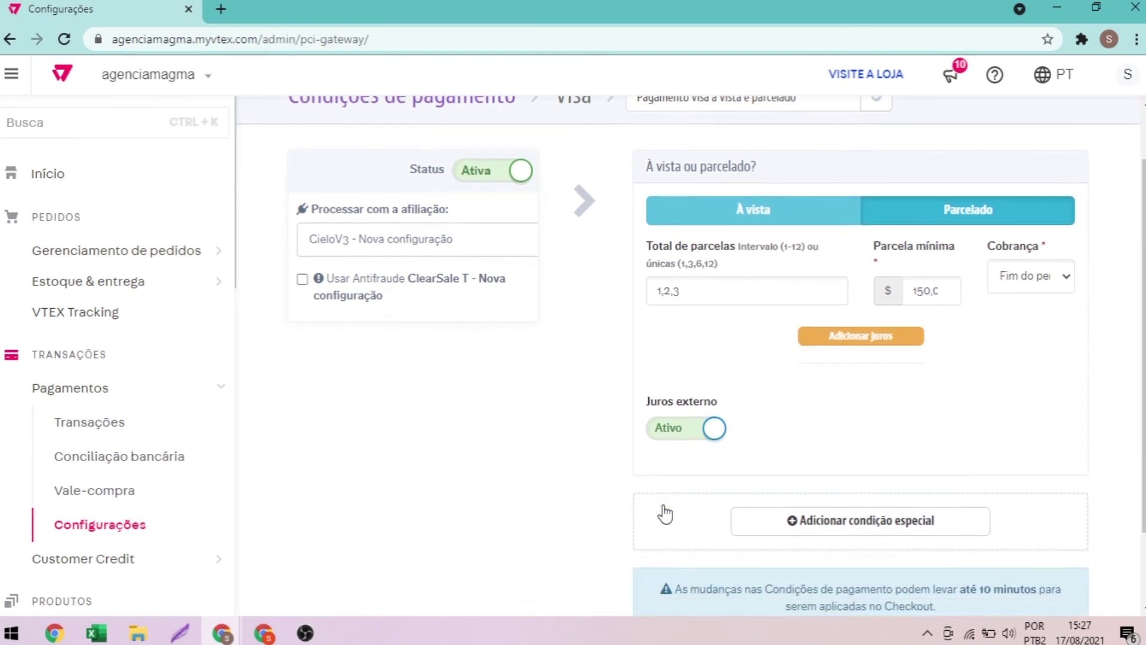
scroll(667, 513, "down", 2)
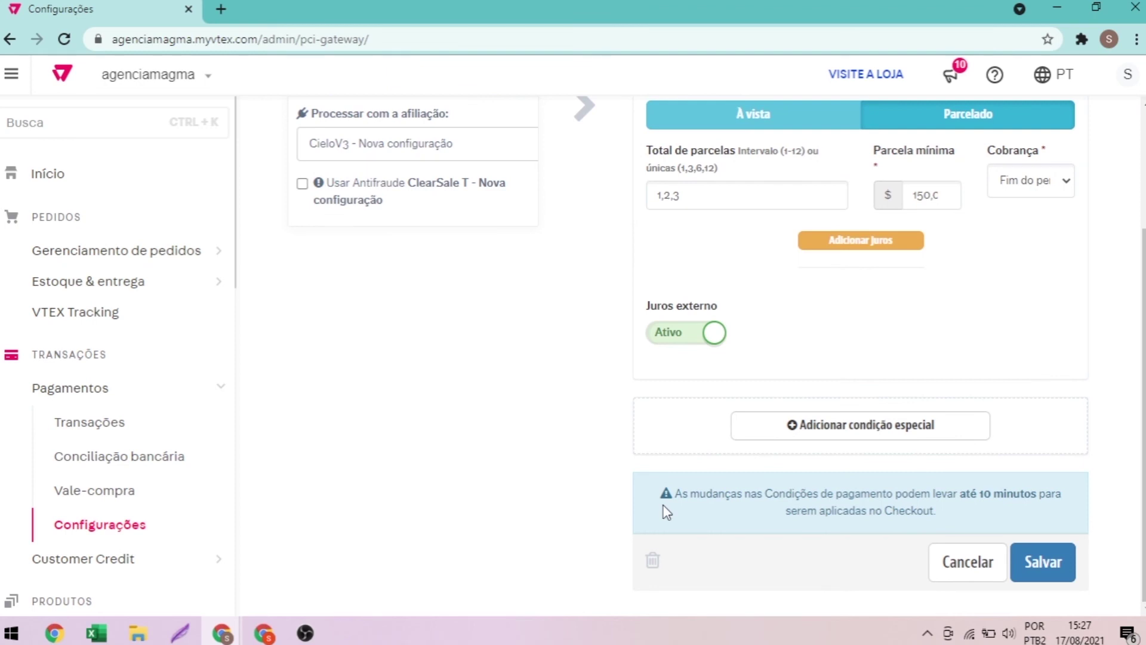
scroll(934, 275, "up", 2)
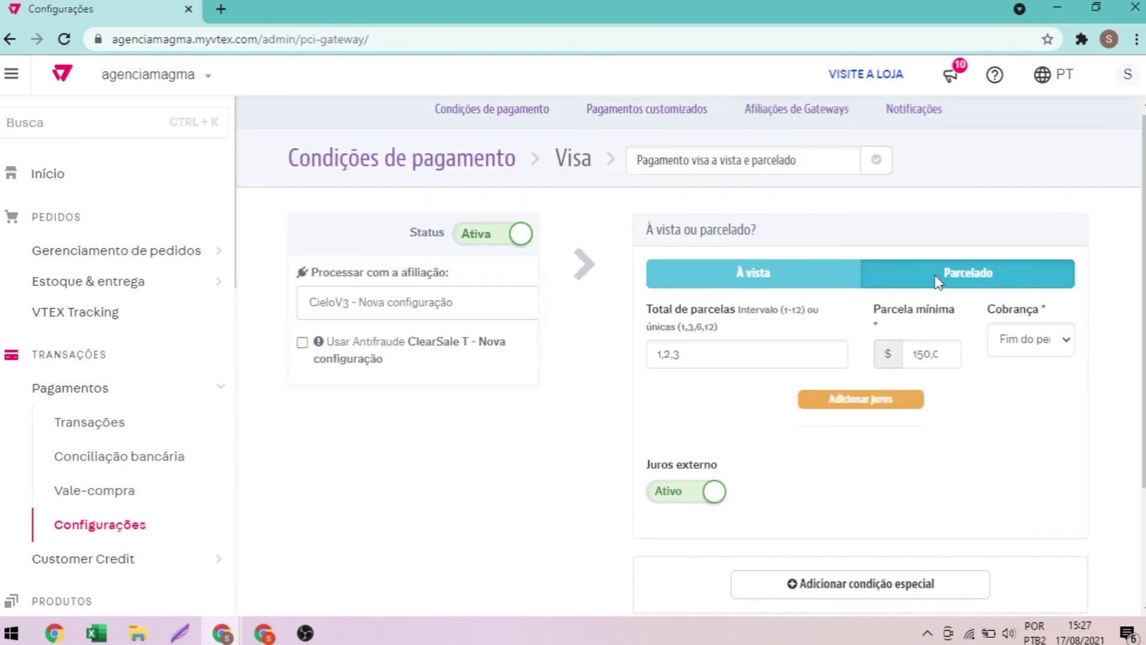
scroll(934, 275, "down", 1)
scroll(935, 282, "down", 1)
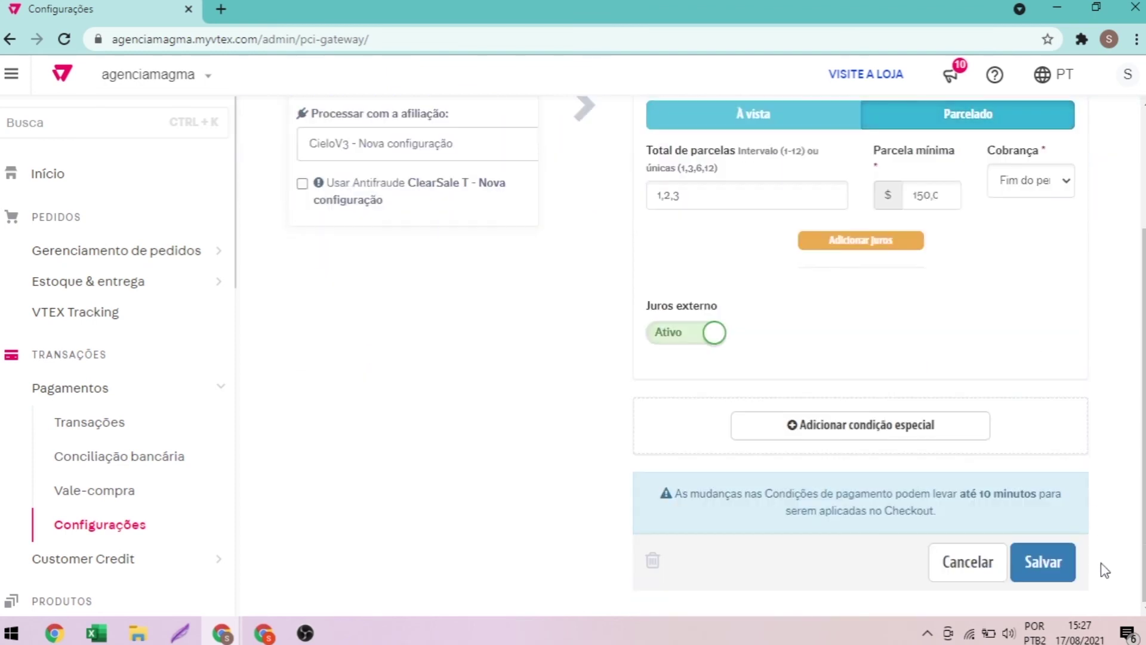
left_click(1046, 563)
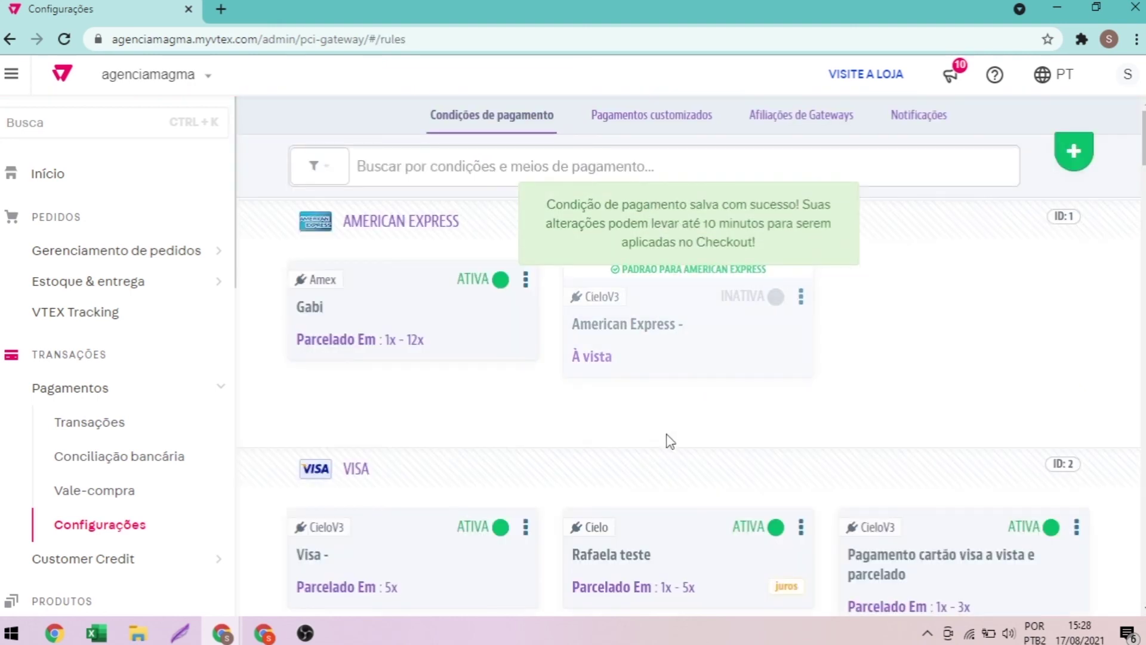
scroll(666, 440, "down", 2)
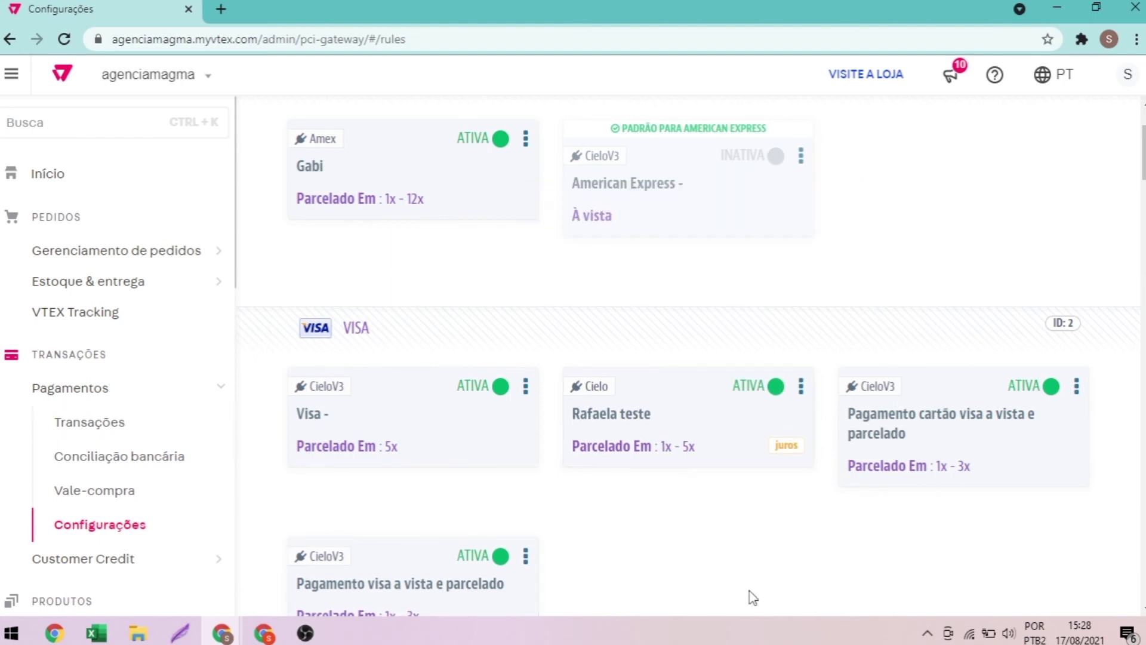
scroll(753, 597, "down", 2)
scroll(753, 597, "up", 3)
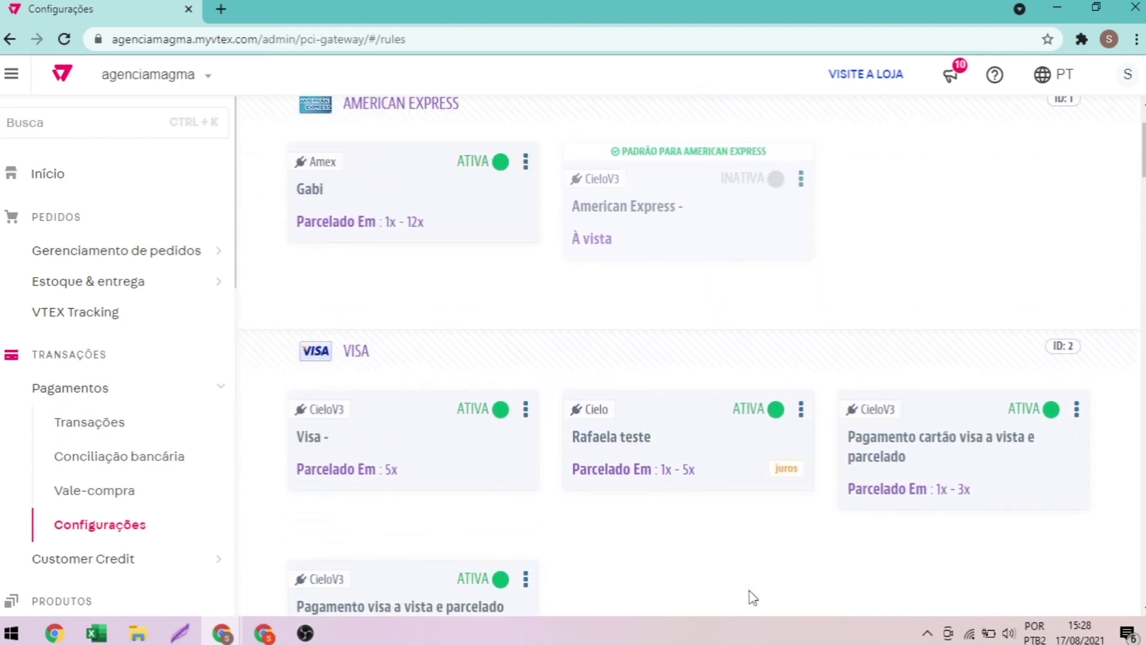
scroll(753, 597, "up", 2)
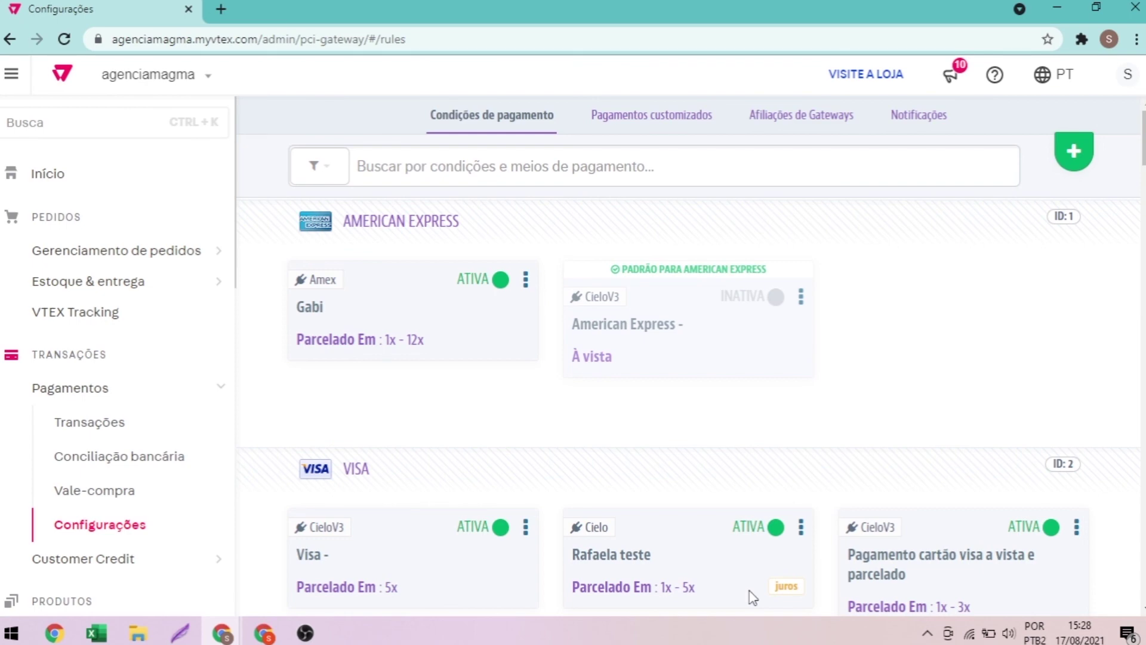